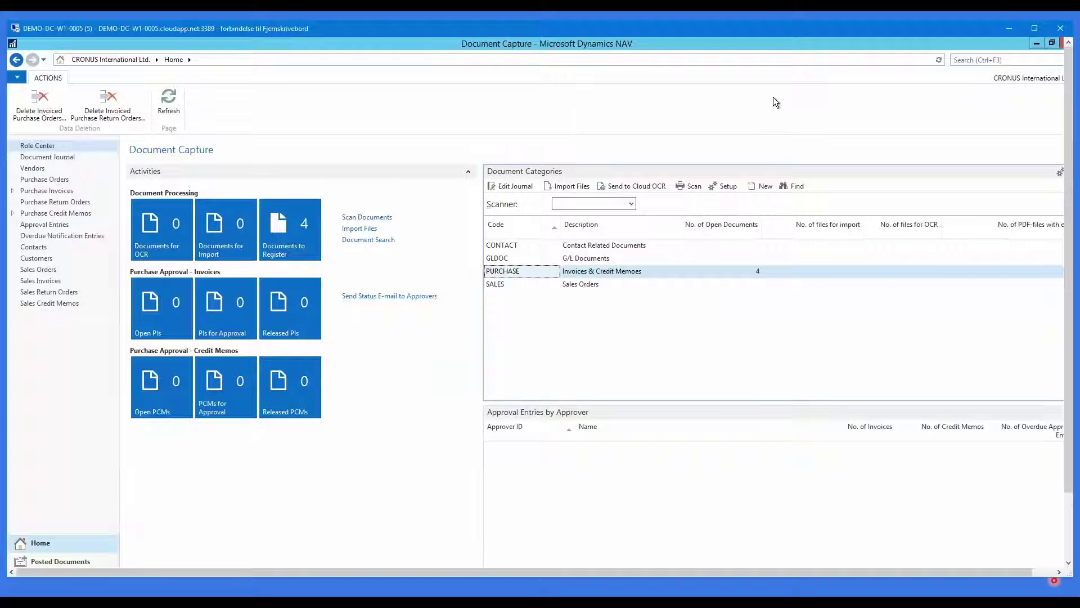
- Recognize D000001's fields, creating template T000001 for Electronics Ltd., and open its Document Card
{"action": "double_click", "coordinate": [747, 27]}
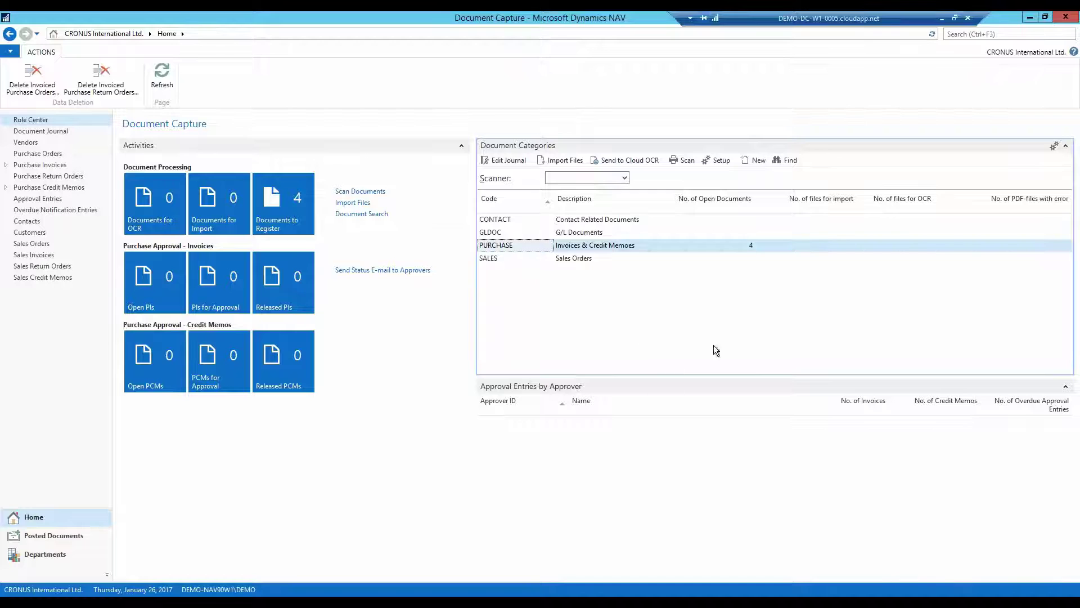
{"action": "left_click", "coordinate": [496, 162]}
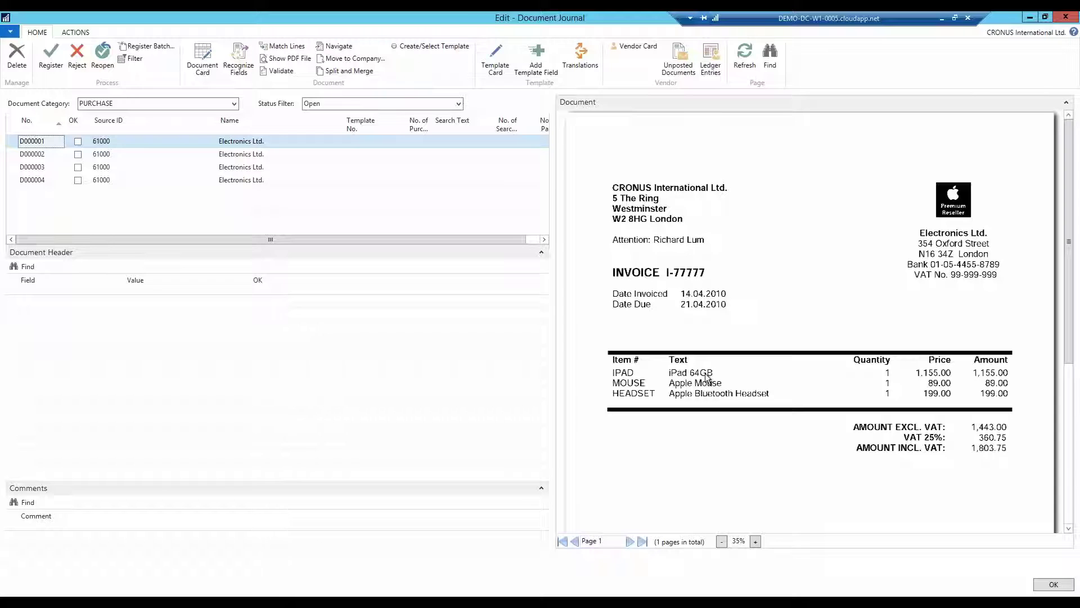
{"action": "left_click", "coordinate": [240, 61]}
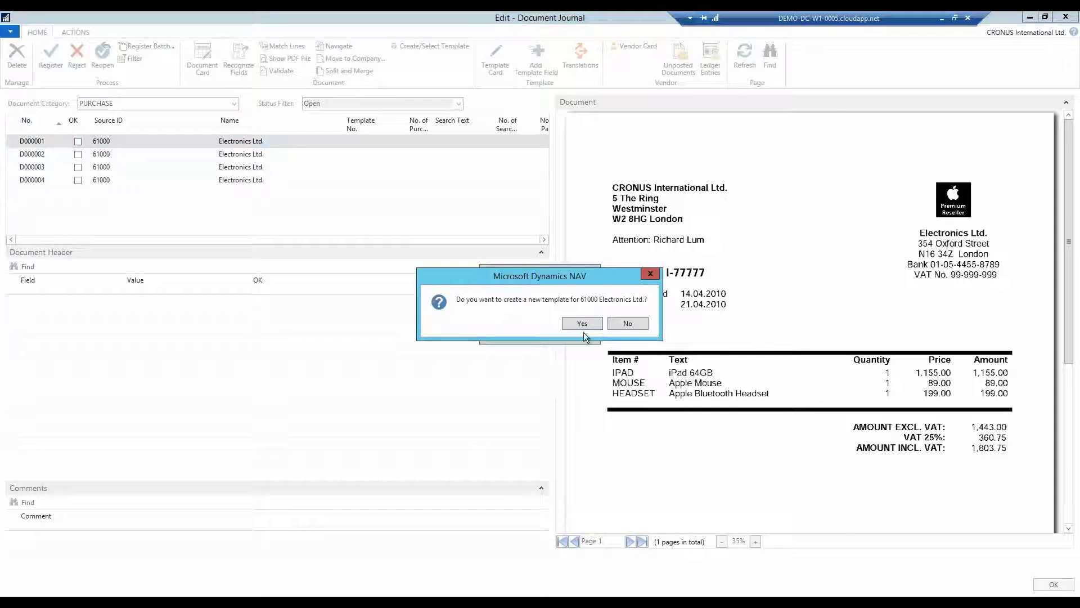
{"action": "left_click", "coordinate": [582, 324]}
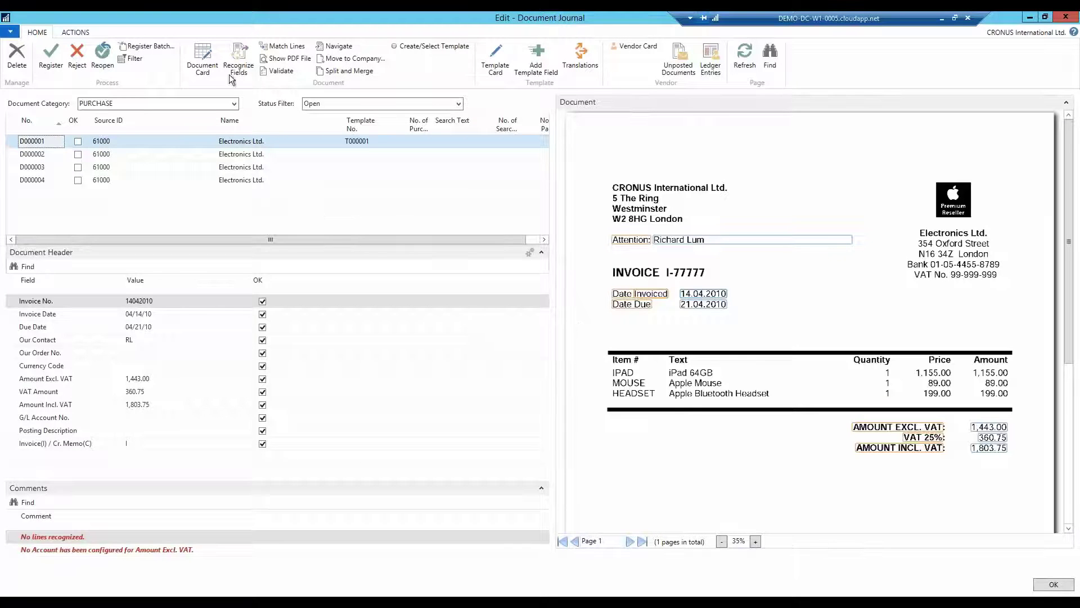
{"action": "left_click", "coordinate": [203, 61]}
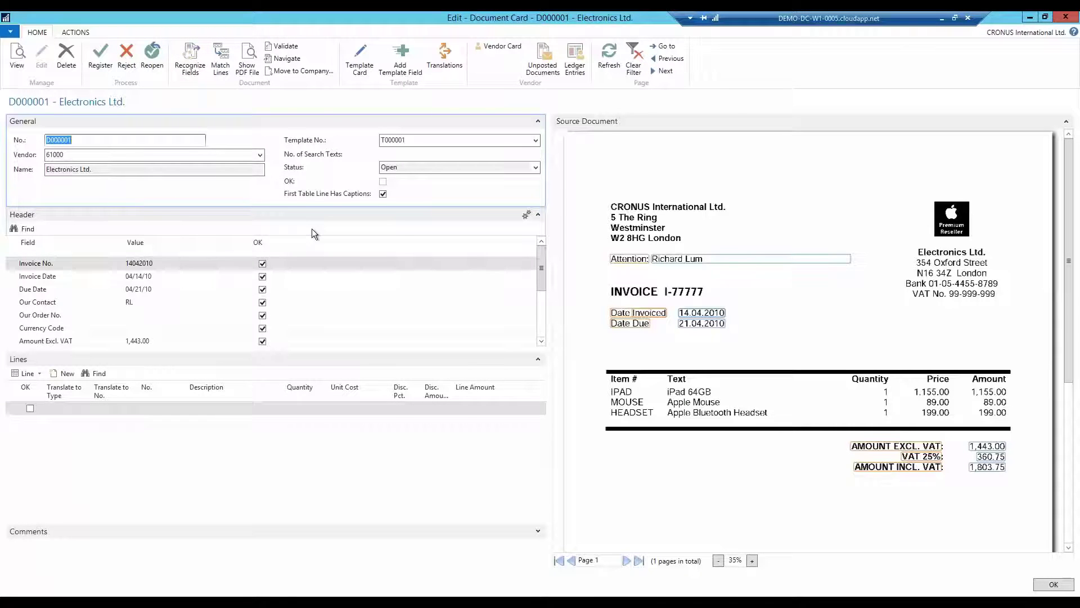
- Mark the Item #, Quantity and Amount column headings and recapture D000001's three item lines
{"action": "left_click", "coordinate": [158, 408]}
{"action": "left_click_drag", "start_coordinate": [610, 375], "coordinate": [797, 383]}
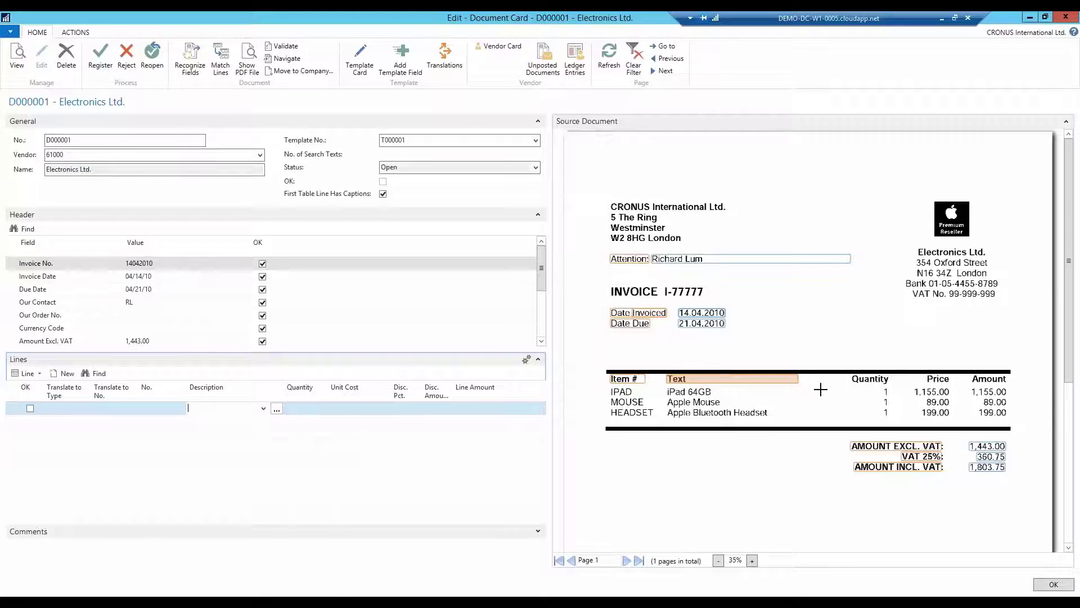
{"action": "left_click_drag", "start_coordinate": [863, 381], "coordinate": [949, 383]}
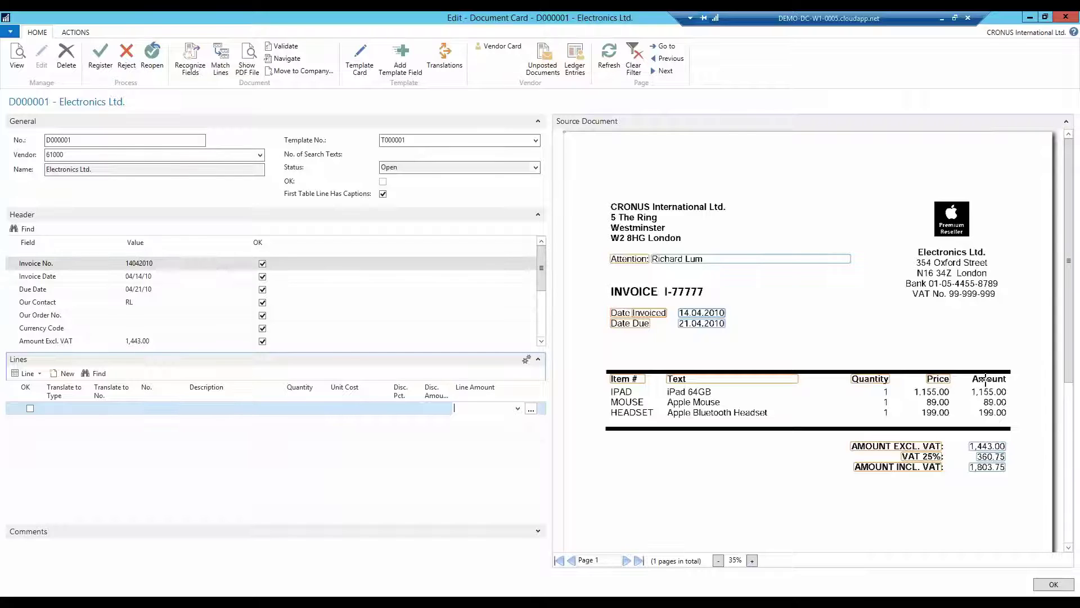
{"action": "left_click_drag", "start_coordinate": [985, 382], "coordinate": [982, 378]}
{"action": "left_click", "coordinate": [194, 63]}
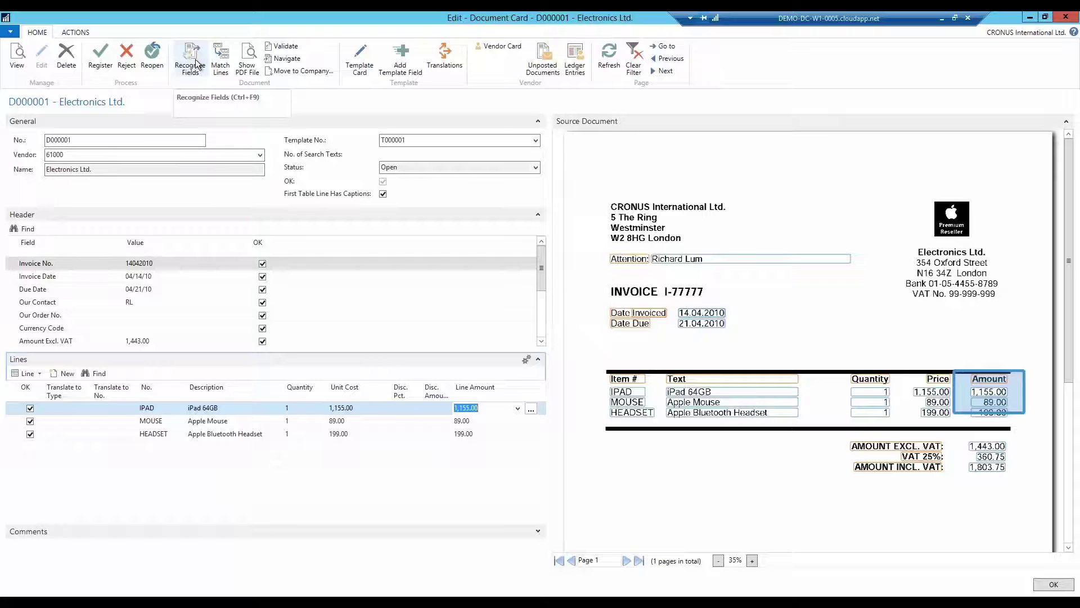
{"action": "key", "text": "Escape"}
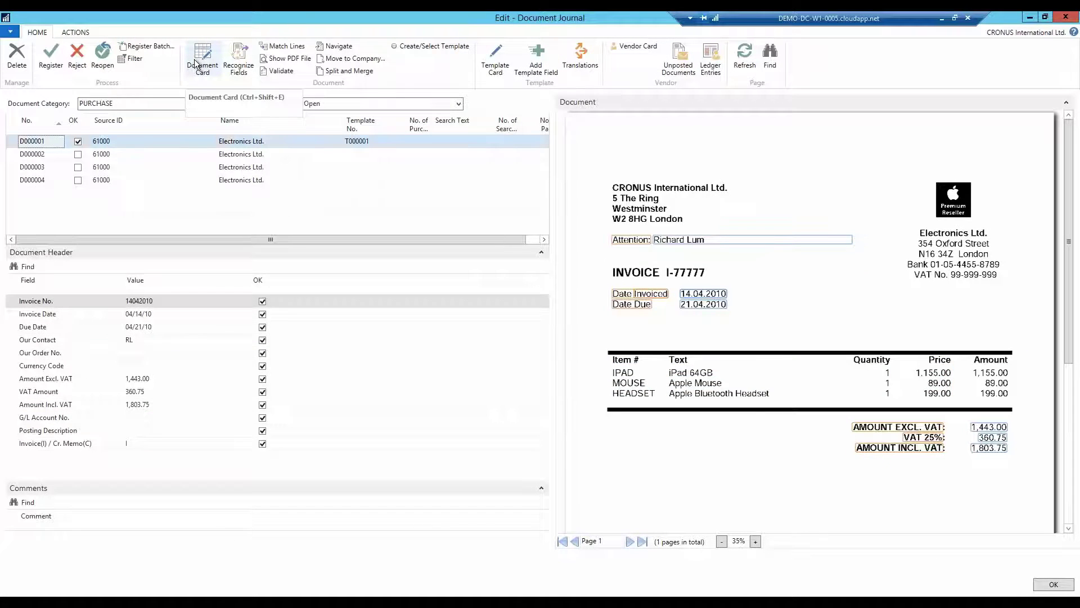
- Recognize D000002's invoice I-88888 with template T000001, then select D000003's invoice I-54321
{"action": "left_click", "coordinate": [149, 159]}
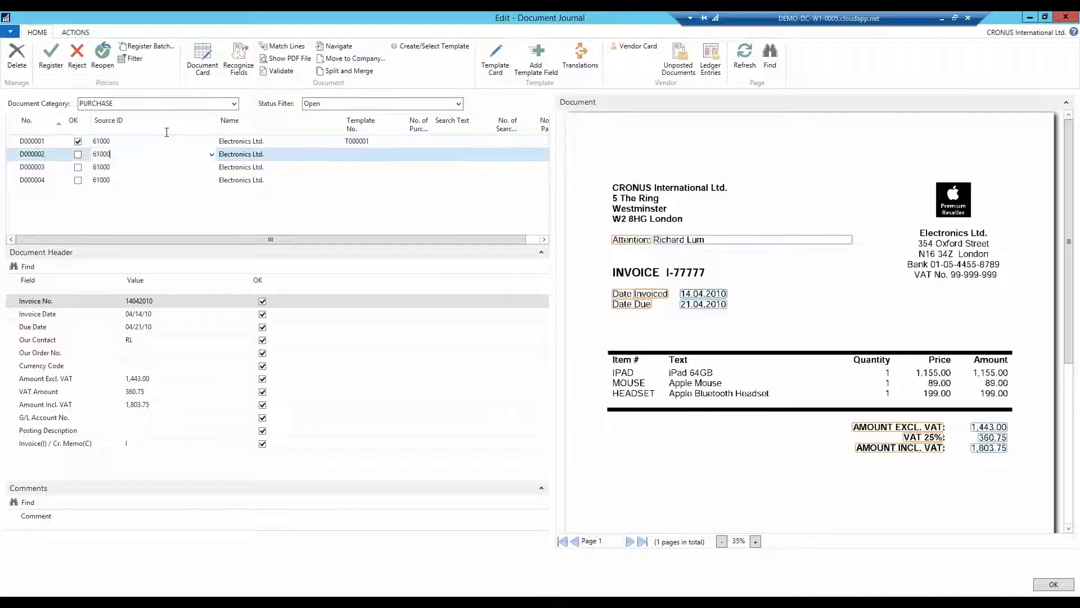
{"action": "left_click", "coordinate": [239, 62]}
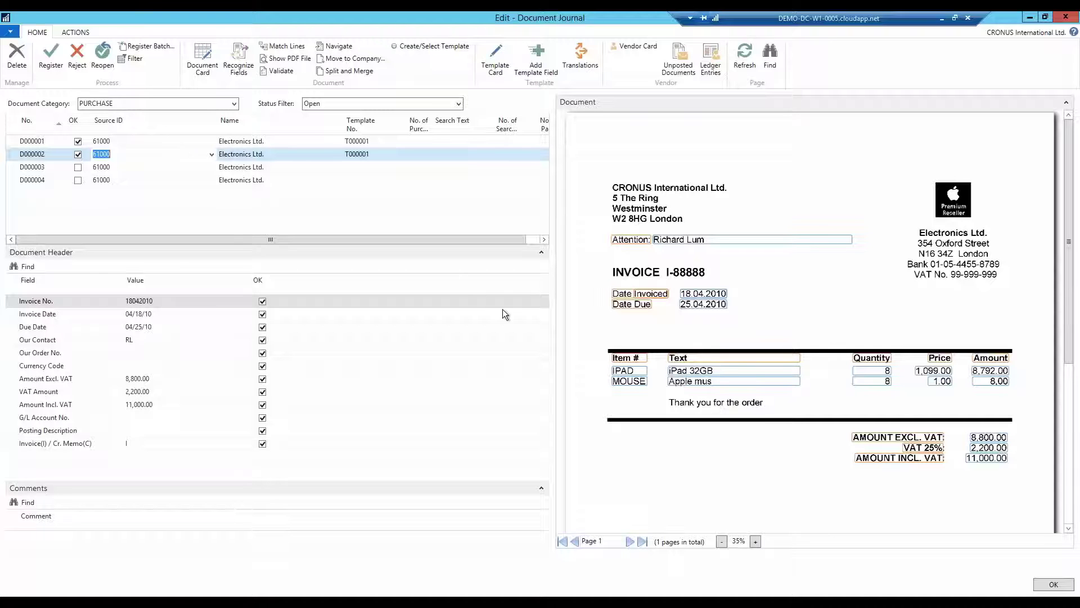
{"action": "left_click", "coordinate": [248, 167]}
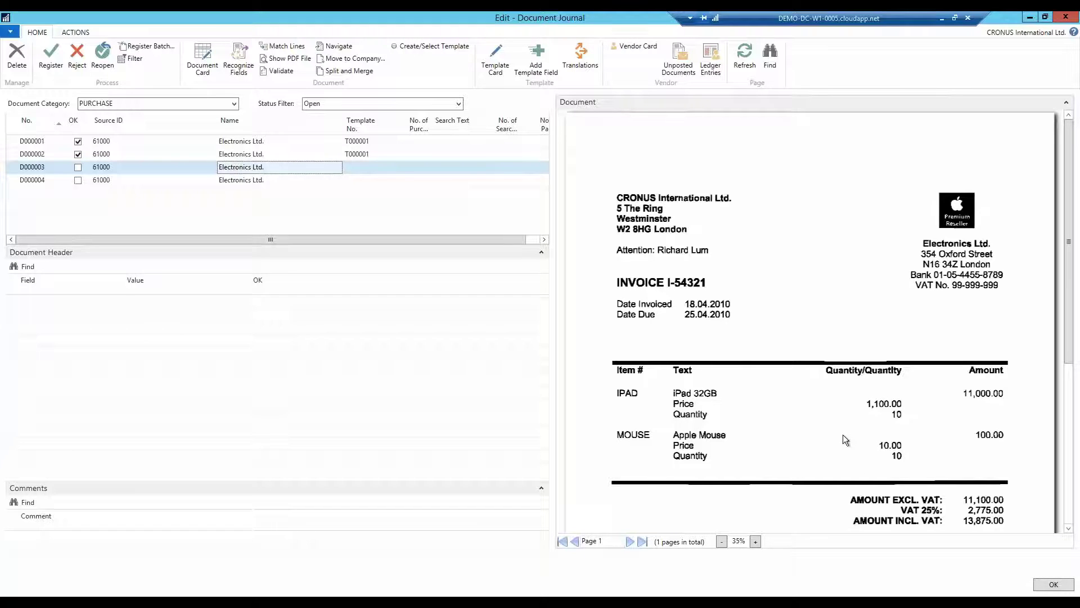
- Recognize D000003's invoice I-54321, which reports line errors, and switch to the Development Environment
{"action": "left_click", "coordinate": [238, 59]}
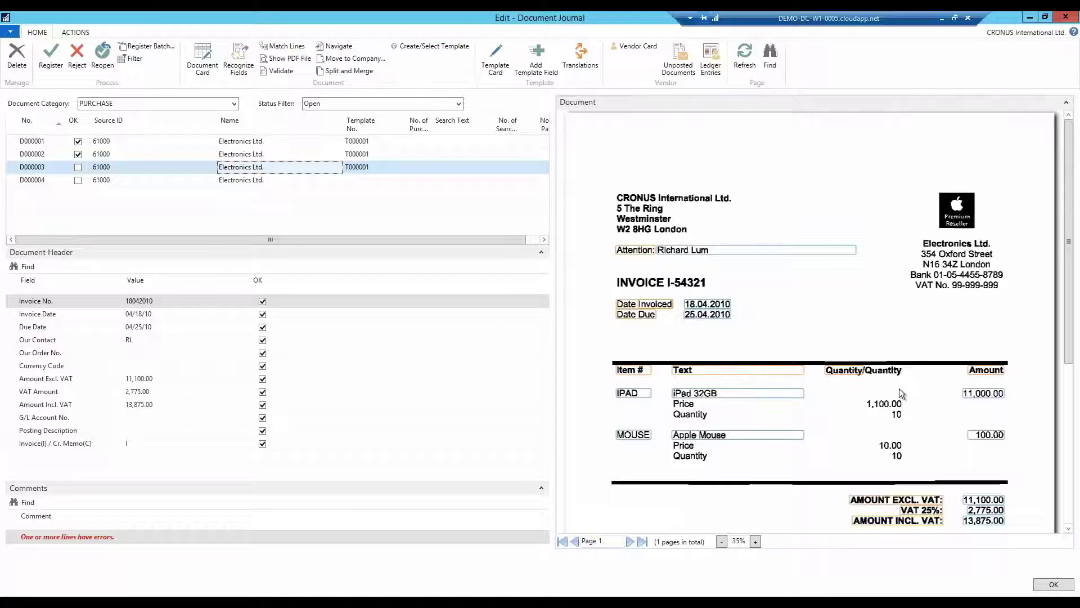
{"action": "key", "text": "alt+Tab"}
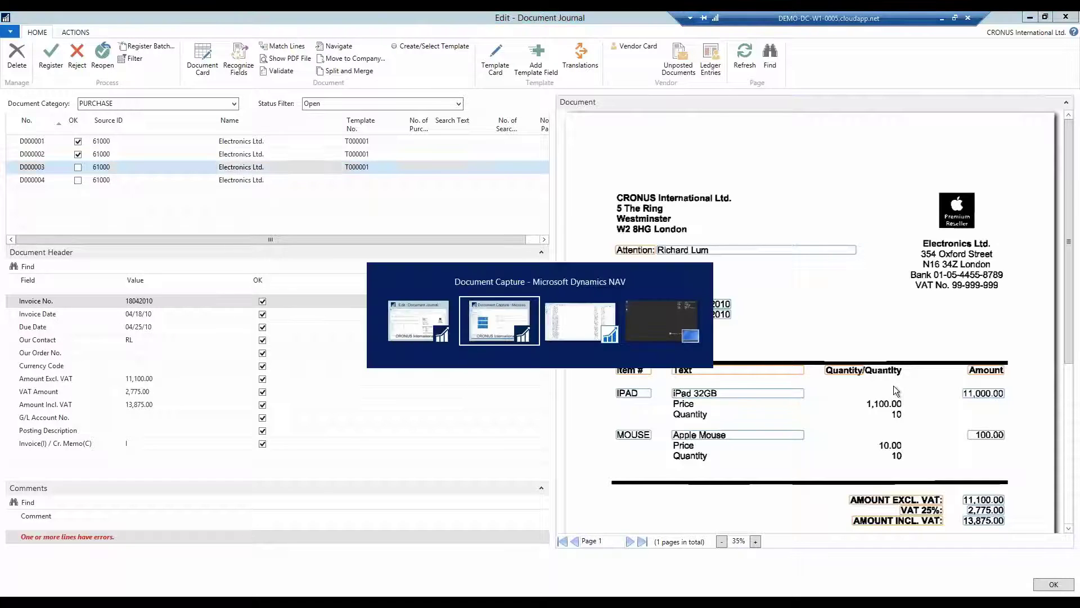
{"action": "key", "text": "alt+Tab"}
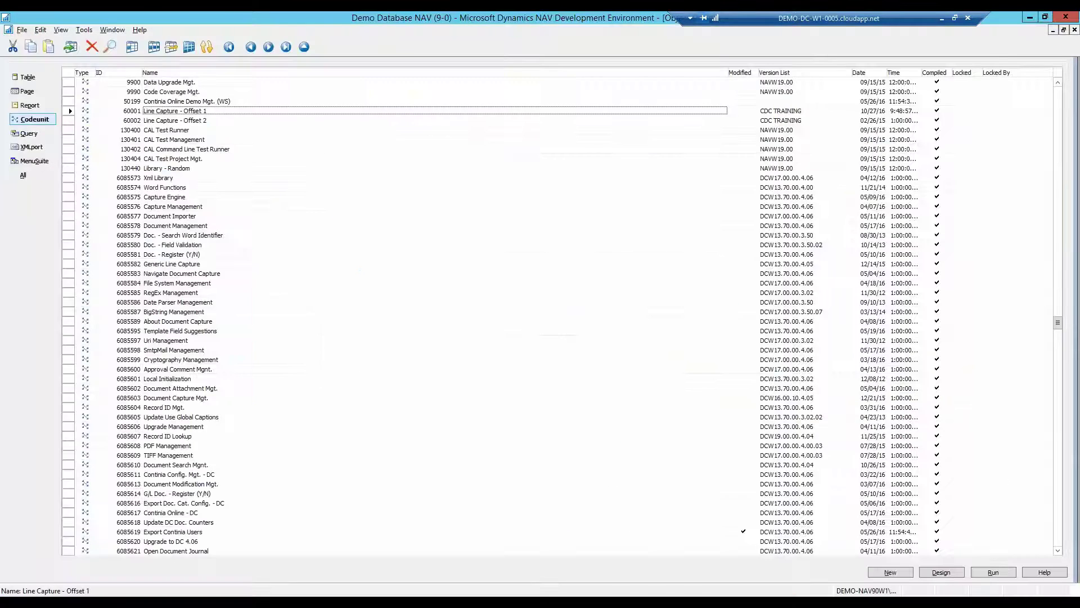
- Open codeunit 60001 in the C/AL editor and review the line-capture calls on lines 7 and 11
{"action": "key", "text": "alt+d"}
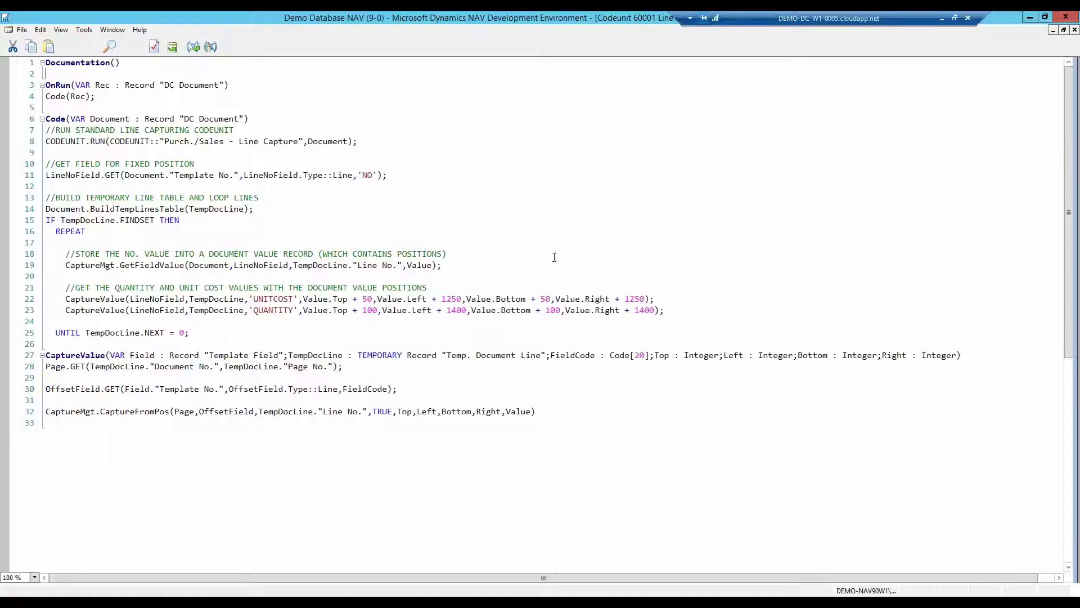
{"action": "left_click", "coordinate": [264, 127]}
{"action": "left_click", "coordinate": [395, 174]}
- Review the UNITCOST (1250 left, 50 top) and QUANTITY (100 top) offsets on lines 22–23
{"action": "double_click", "coordinate": [453, 299]}
{"action": "double_click", "coordinate": [366, 299]}
{"action": "left_click", "coordinate": [280, 299]}
{"action": "double_click", "coordinate": [280, 298]}
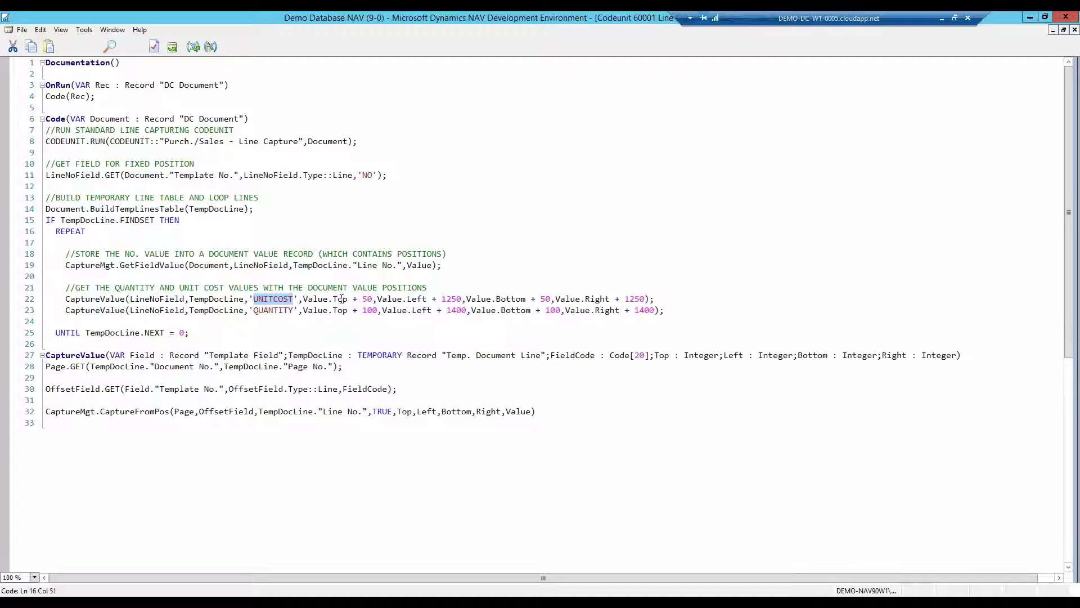
{"action": "double_click", "coordinate": [281, 310]}
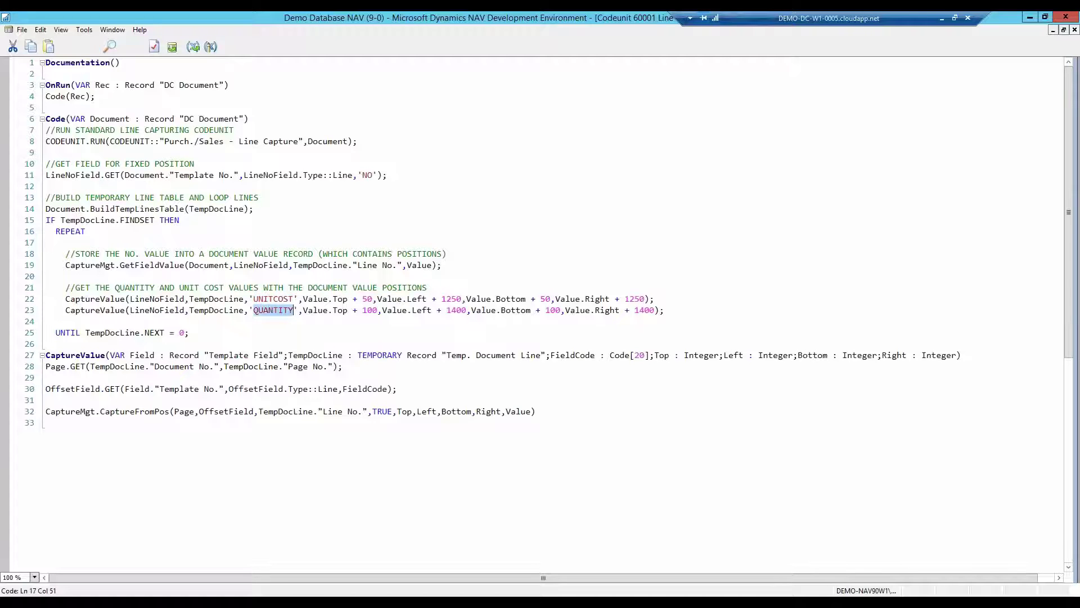
{"action": "left_click", "coordinate": [365, 314]}
{"action": "left_click", "coordinate": [211, 335]}
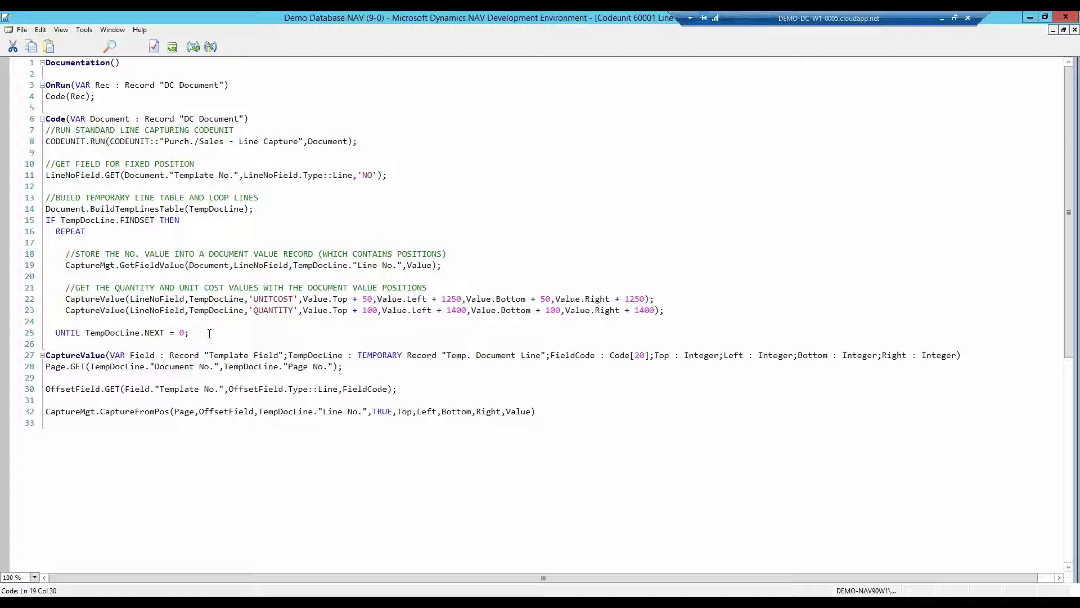
{"action": "key", "text": "alt+Tab"}
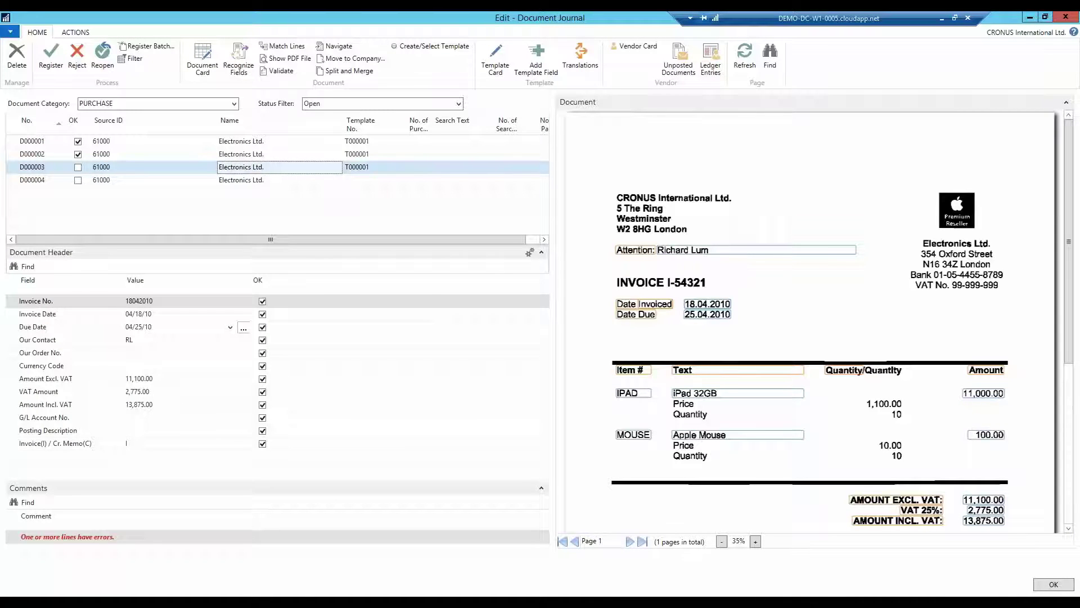
- Assign D000003 a new template T000002 and set its Line Capture codeunit to 60001
{"action": "left_click", "coordinate": [404, 47]}
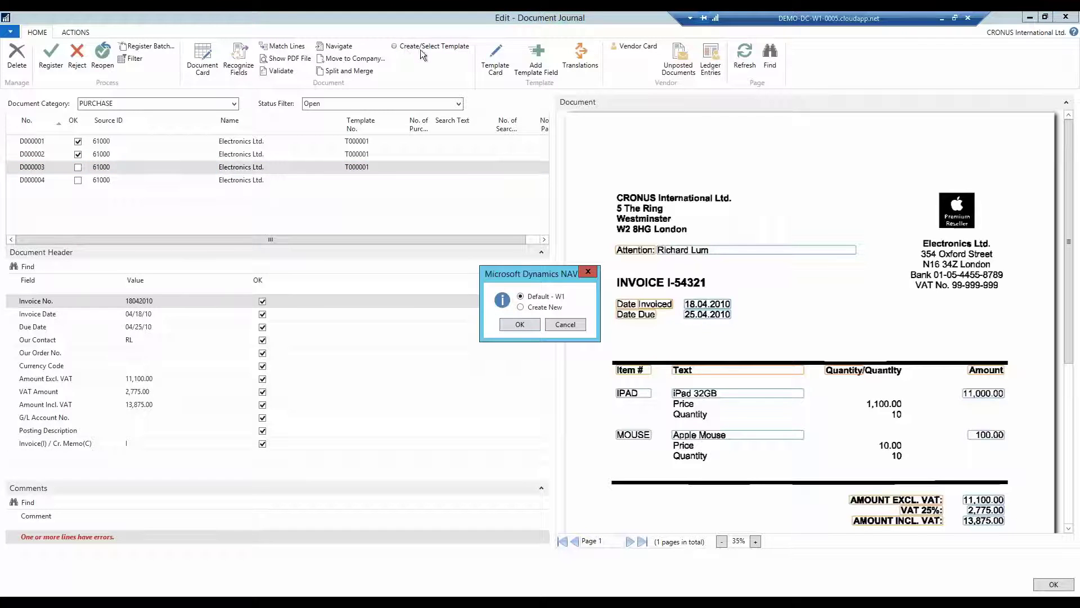
{"action": "left_click", "coordinate": [521, 326]}
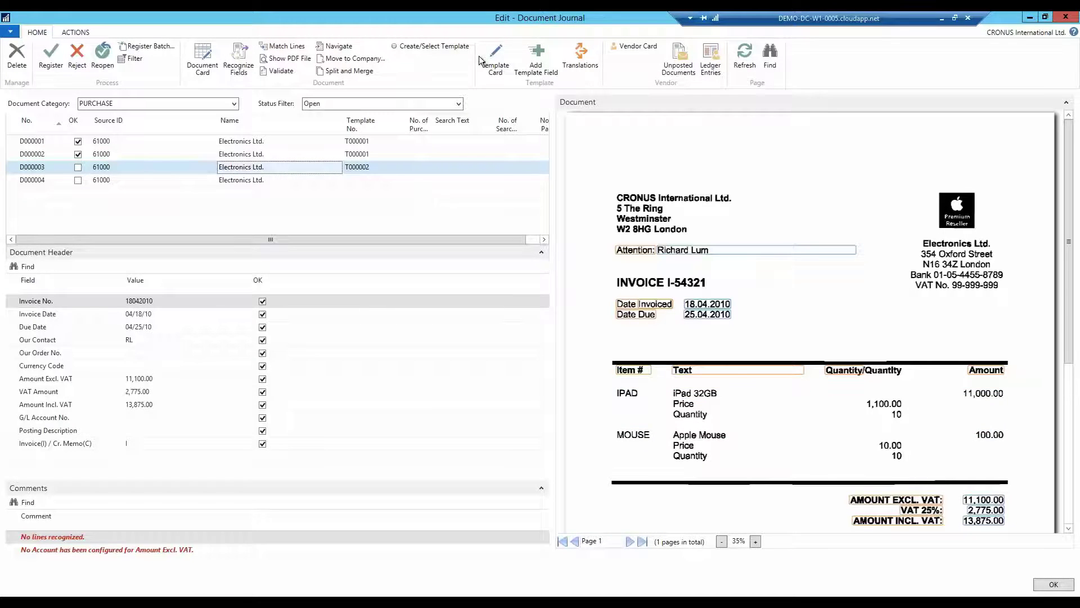
{"action": "left_click", "coordinate": [484, 59]}
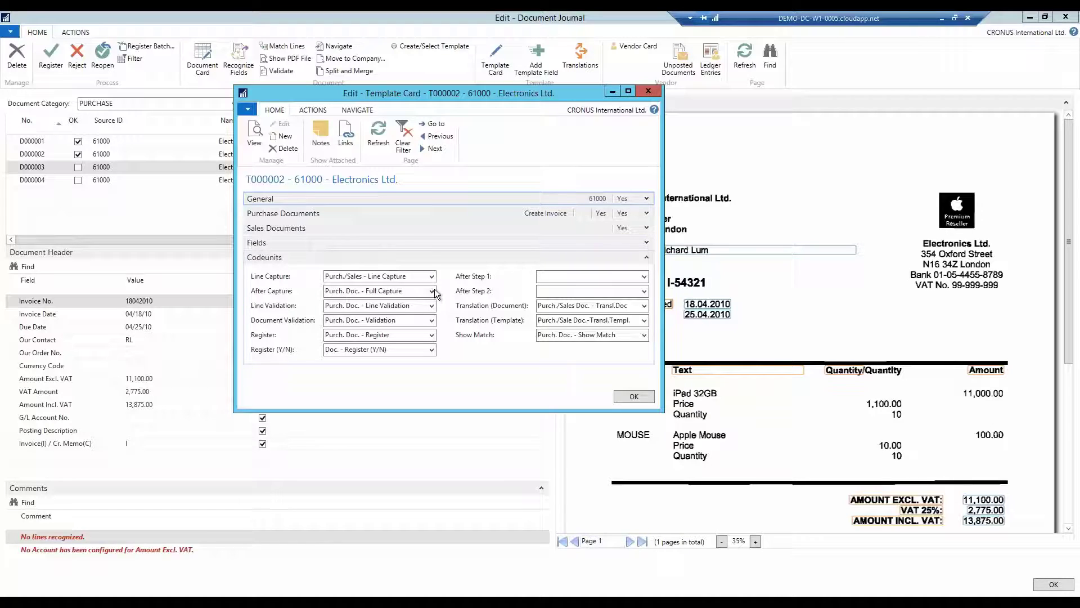
{"action": "left_click_drag", "start_coordinate": [404, 277], "coordinate": [298, 277]}
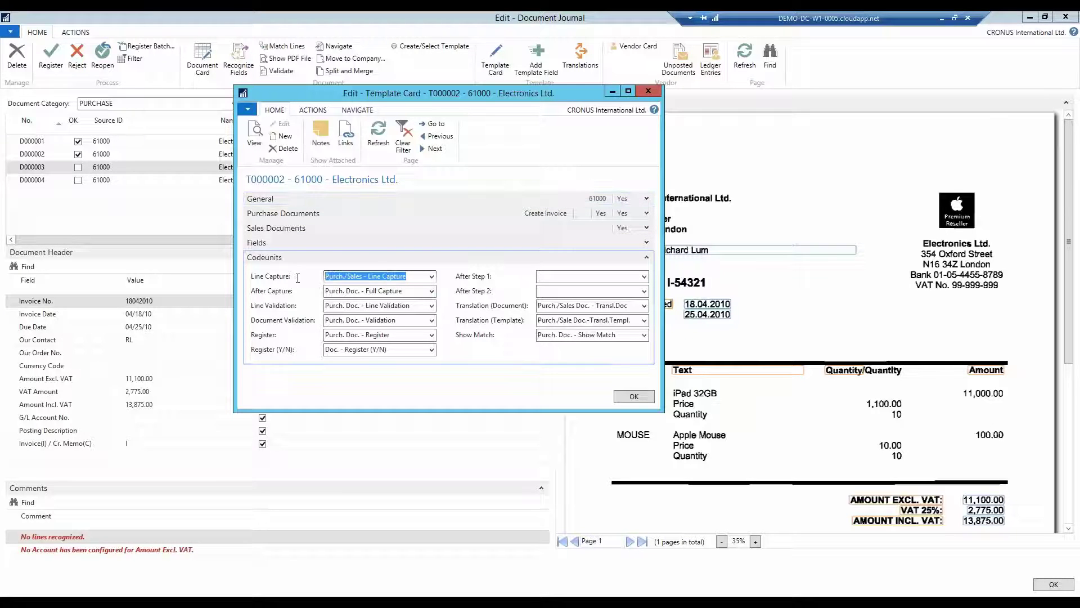
{"action": "type", "text": "60001"}
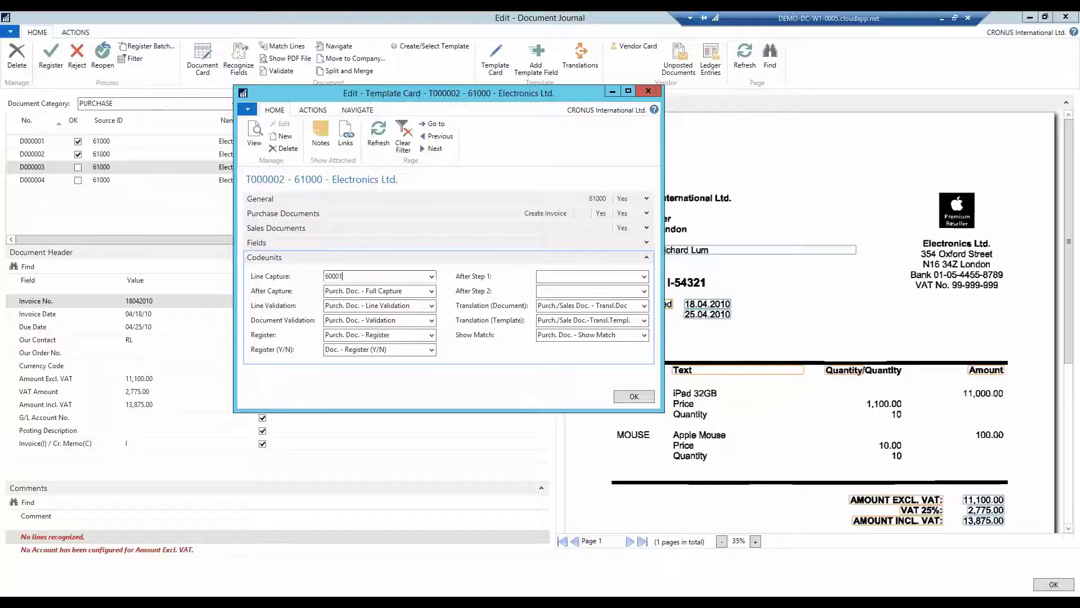
{"action": "key", "text": "Tab"}
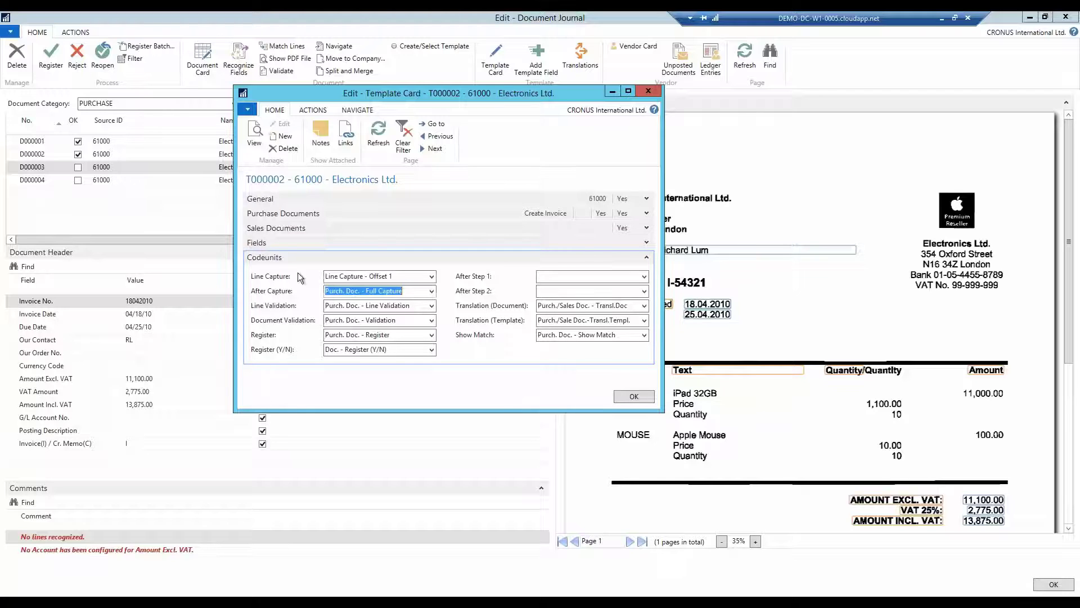
{"action": "left_click", "coordinate": [632, 397]}
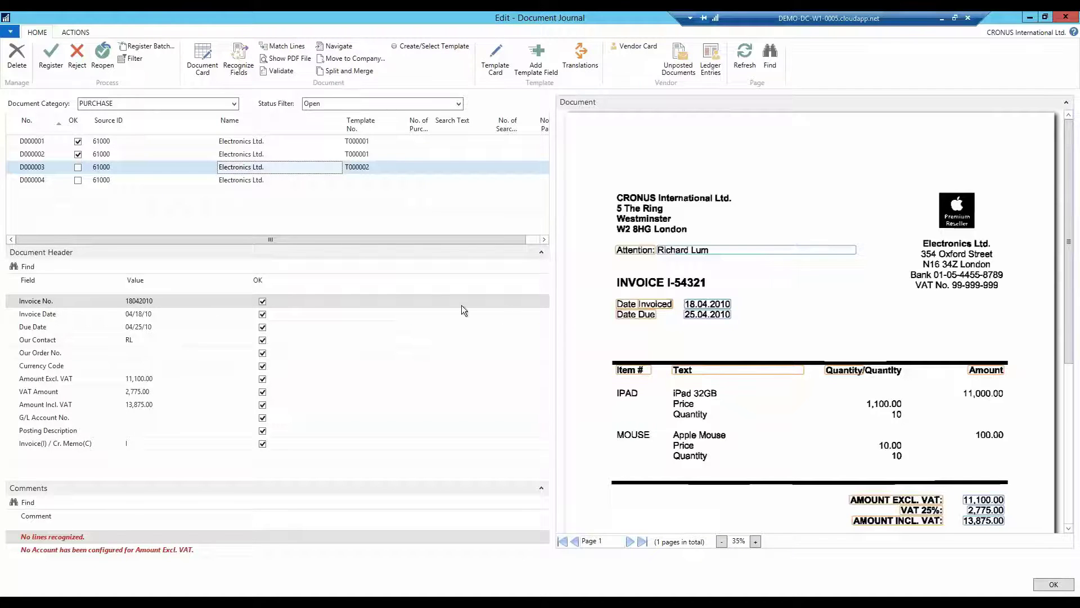
- On D000003's card, mark the Item #, Text and Amount columns and recognize the IPAD and MOUSE lines
{"action": "left_click", "coordinate": [198, 57]}
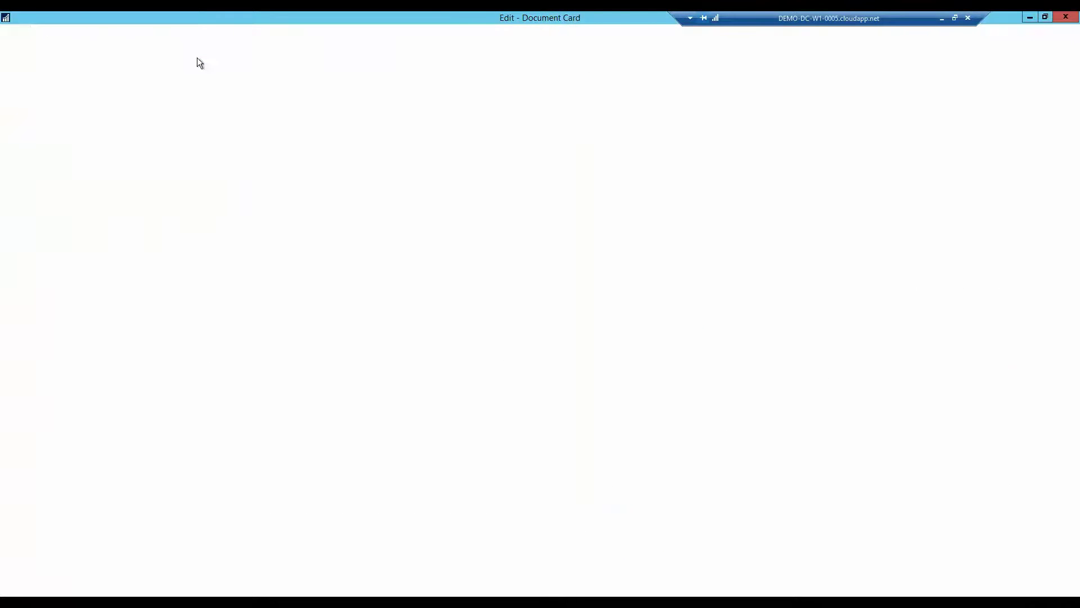
{"action": "left_click", "coordinate": [157, 407]}
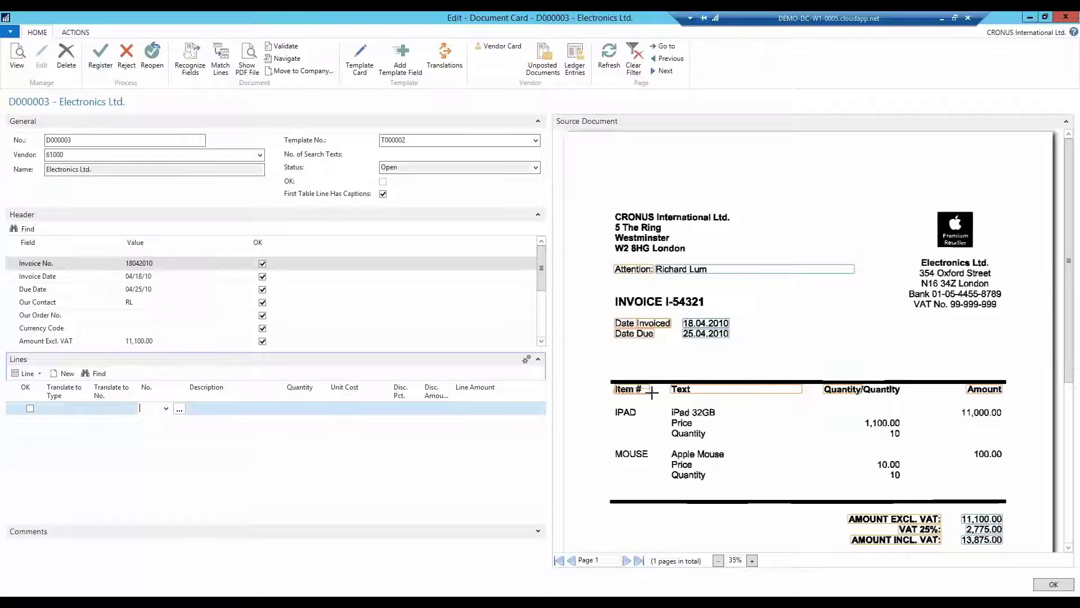
{"action": "left_click_drag", "start_coordinate": [651, 392], "coordinate": [653, 393]}
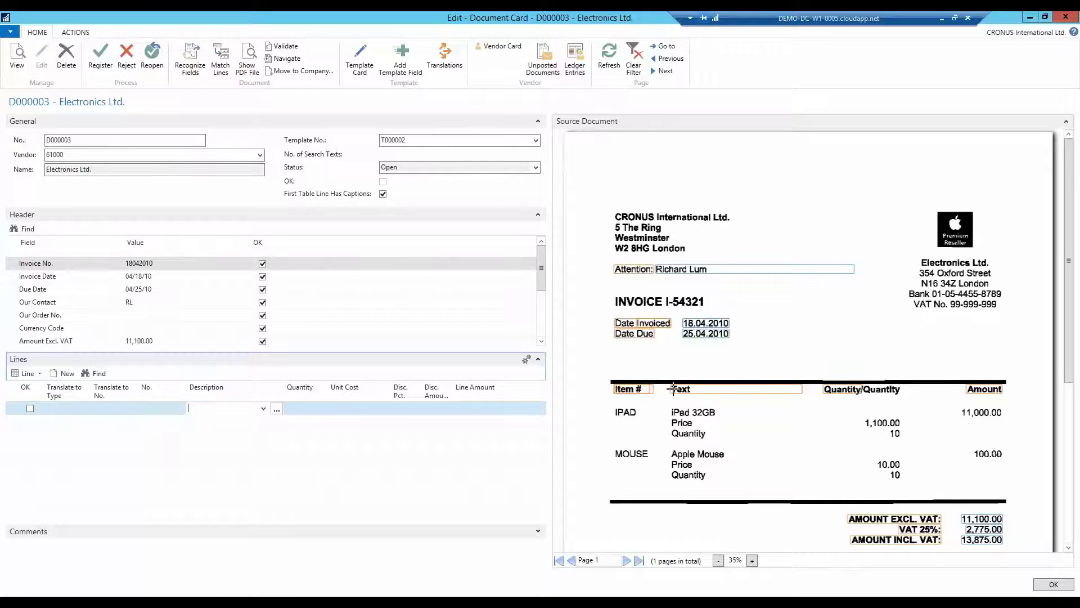
{"action": "left_click_drag", "start_coordinate": [776, 389], "coordinate": [801, 392]}
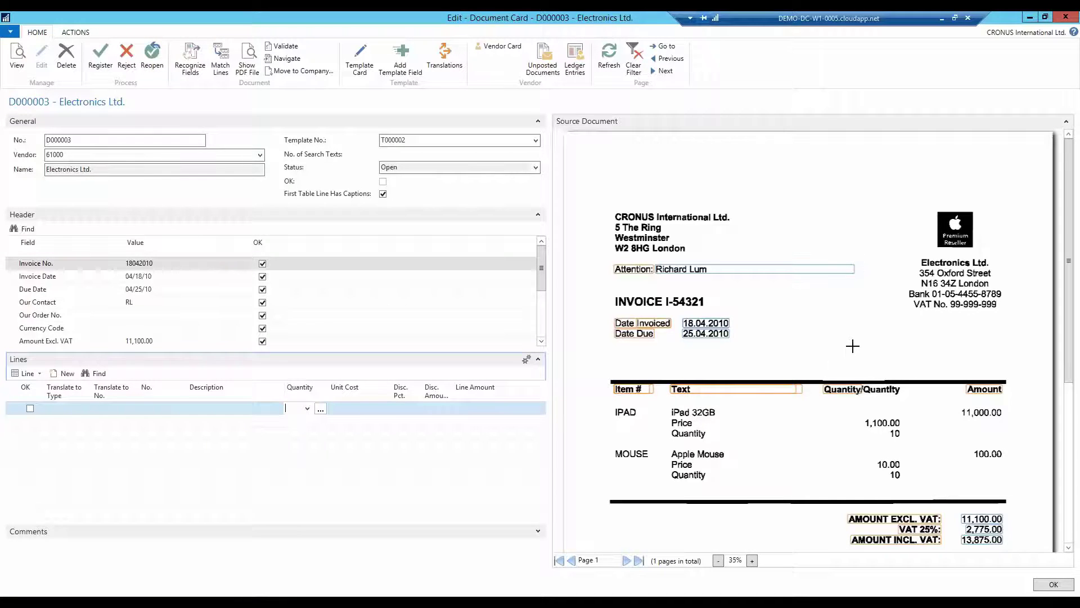
{"action": "key", "text": "Tab"}
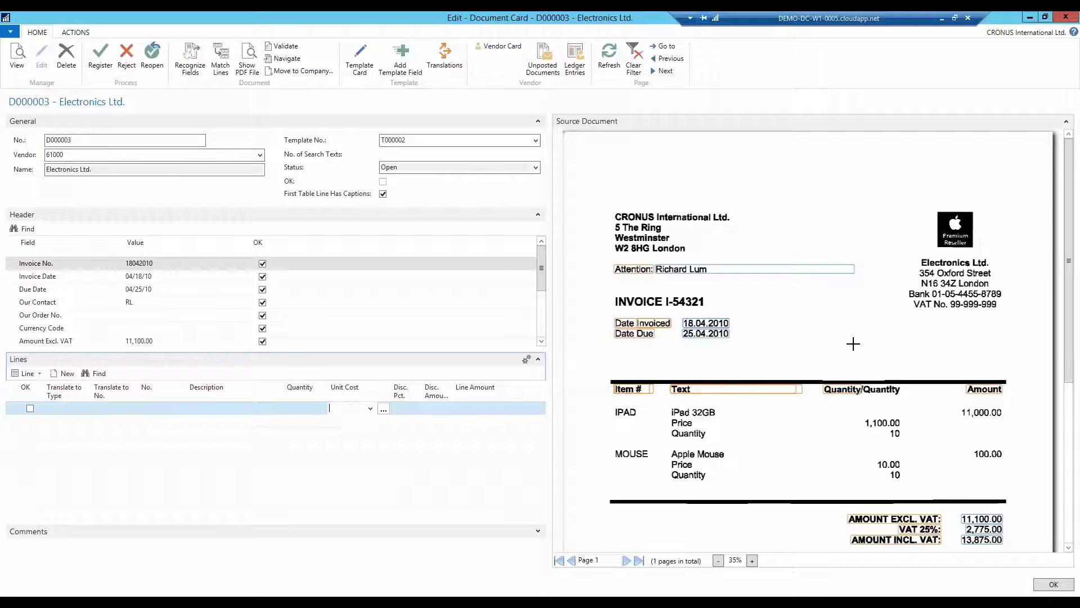
{"action": "key", "text": "Tab"}
{"action": "key", "text": "Tab"}
{"action": "key", "text": "Tab"}
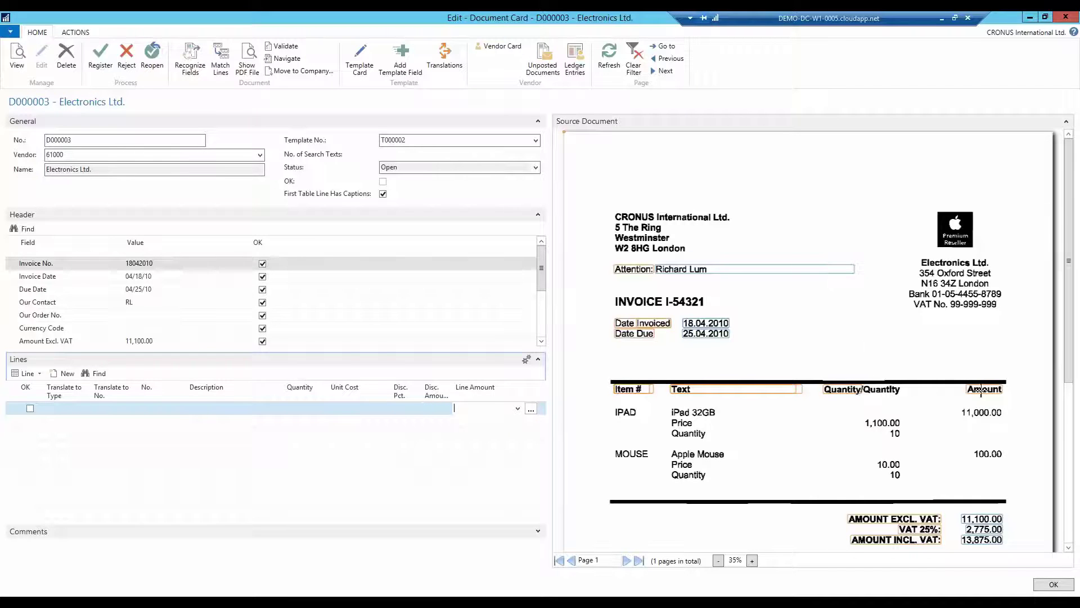
{"action": "left_click", "coordinate": [980, 389]}
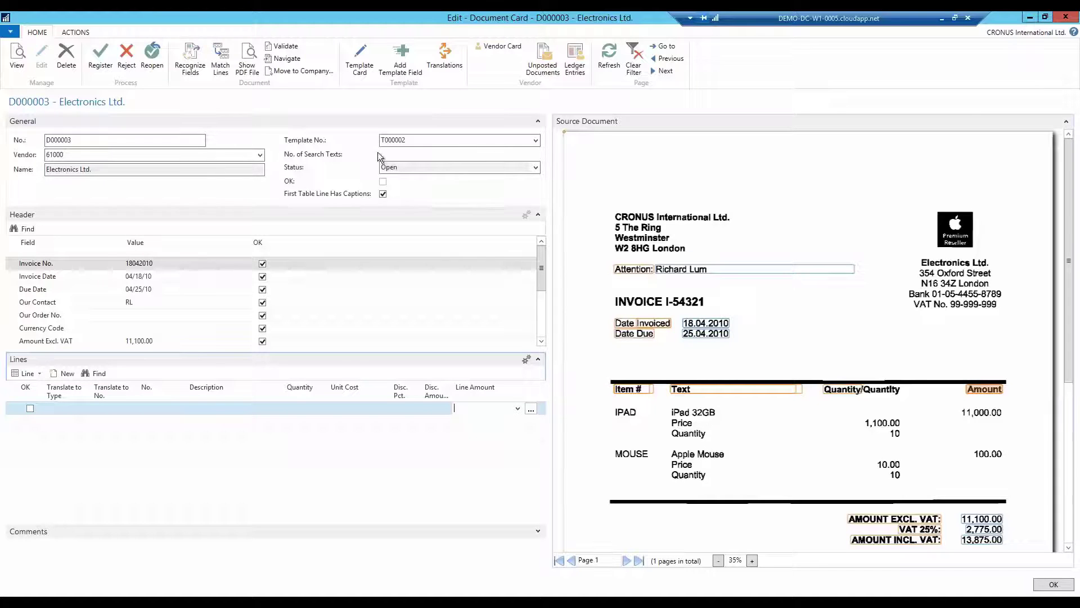
{"action": "left_click", "coordinate": [192, 59]}
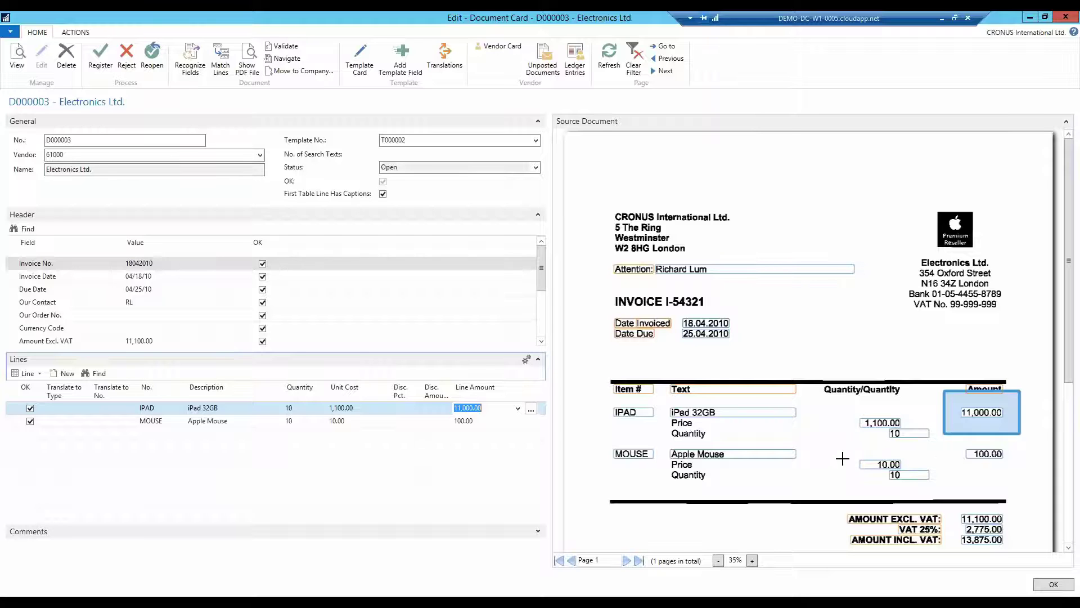
- Change both QUANTITY offsets on line 23 from 1400 to 1300 and save the codeunit compiled
{"action": "key", "text": "alt+Tab"}
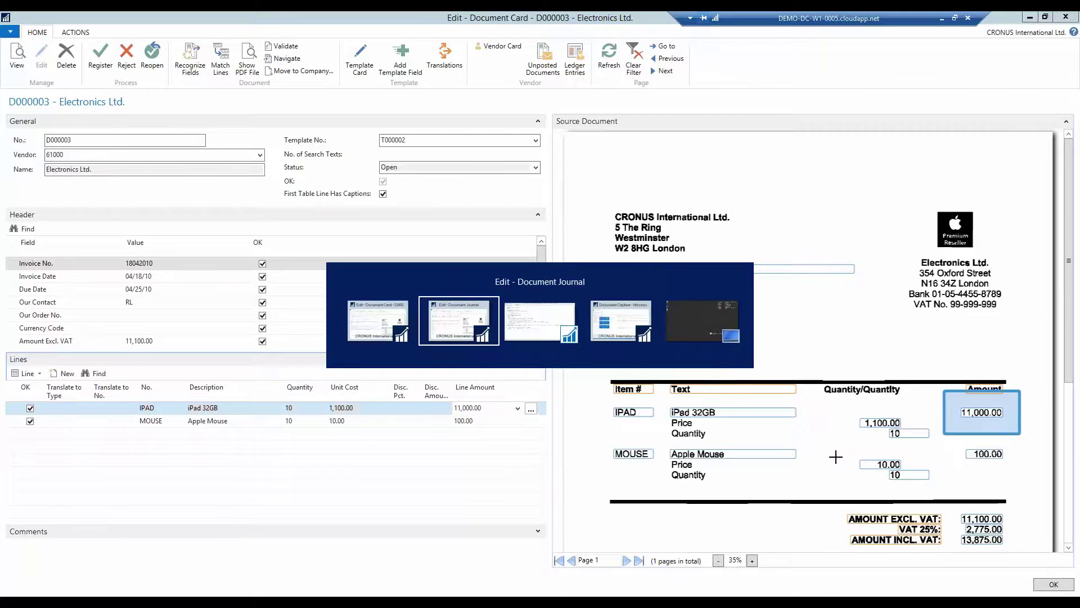
{"action": "key", "text": "Tab"}
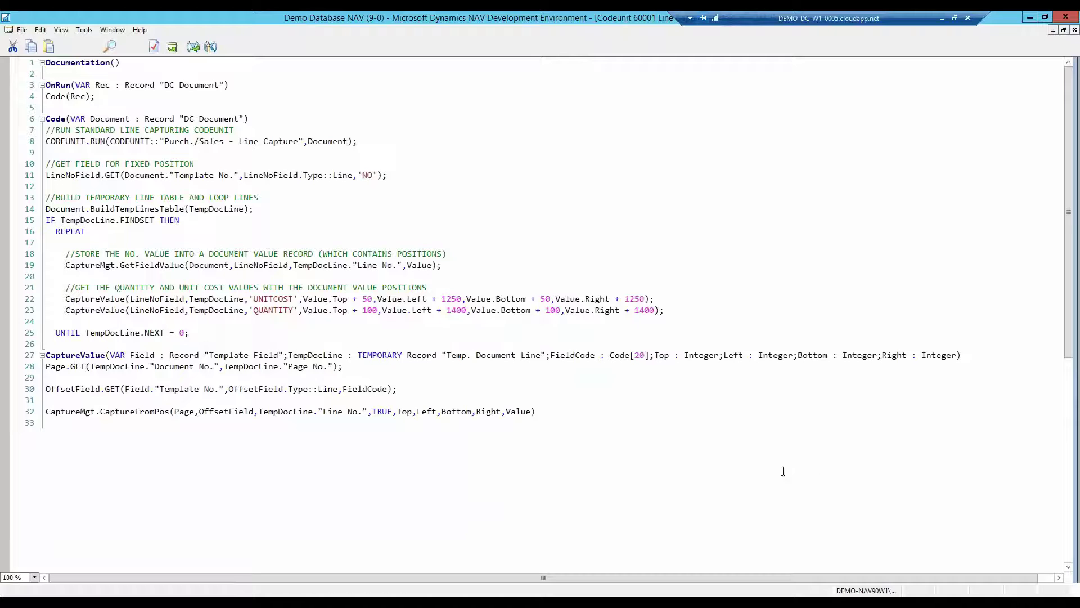
{"action": "left_click", "coordinate": [460, 310]}
{"action": "key", "text": "BackSpace"}
{"action": "type", "text": "3"}
{"action": "left_click", "coordinate": [645, 310]}
{"action": "key", "text": "BackSpace"}
{"action": "type", "text": "3"}
{"action": "key", "text": "ctrl+s"}
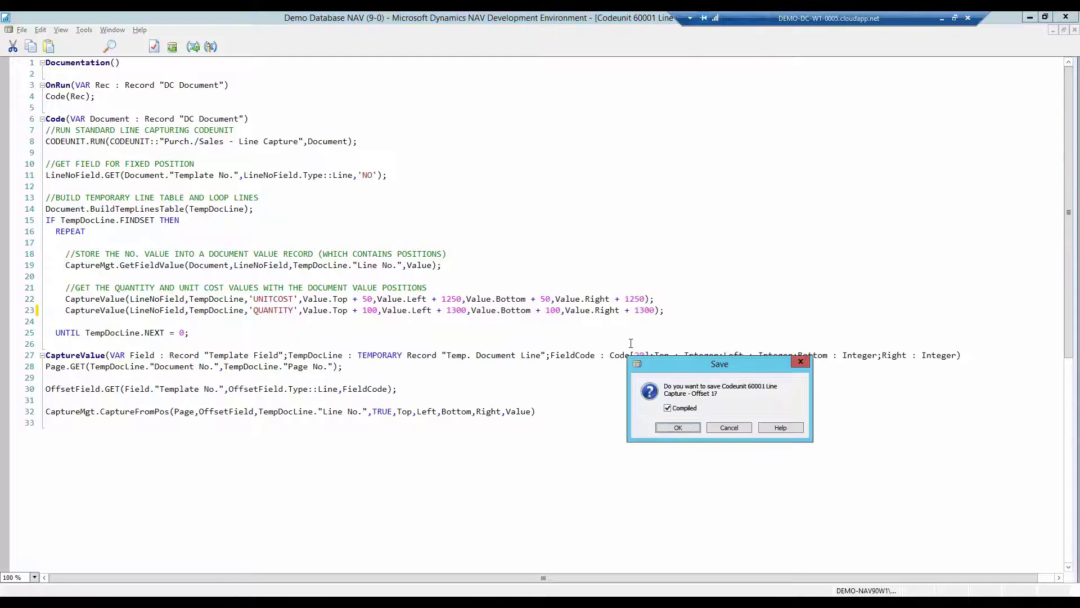
{"action": "left_click", "coordinate": [679, 427]}
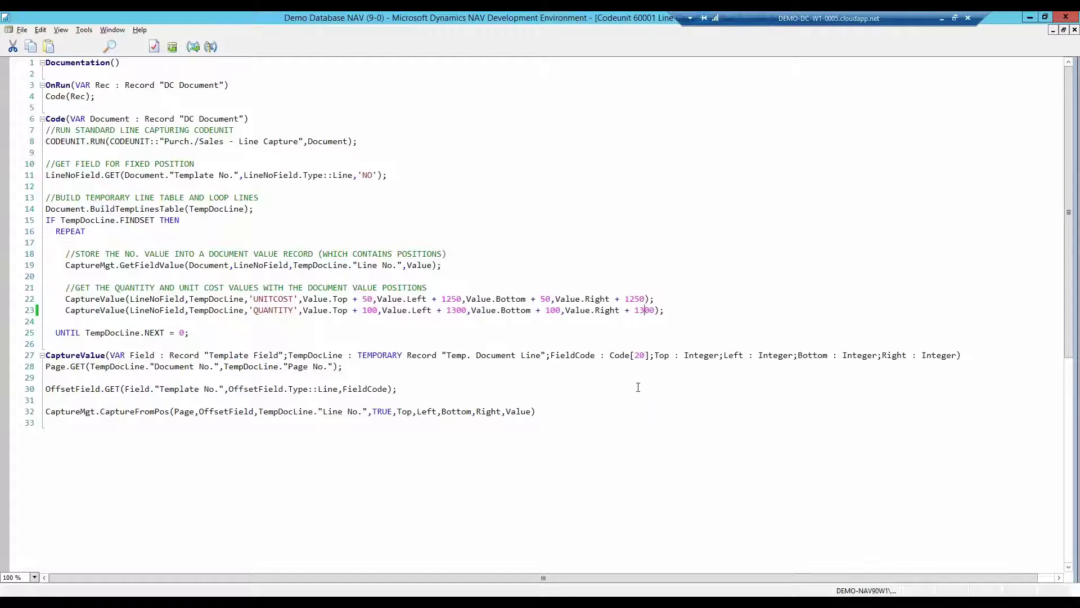
{"action": "key", "text": "alt+Tab"}
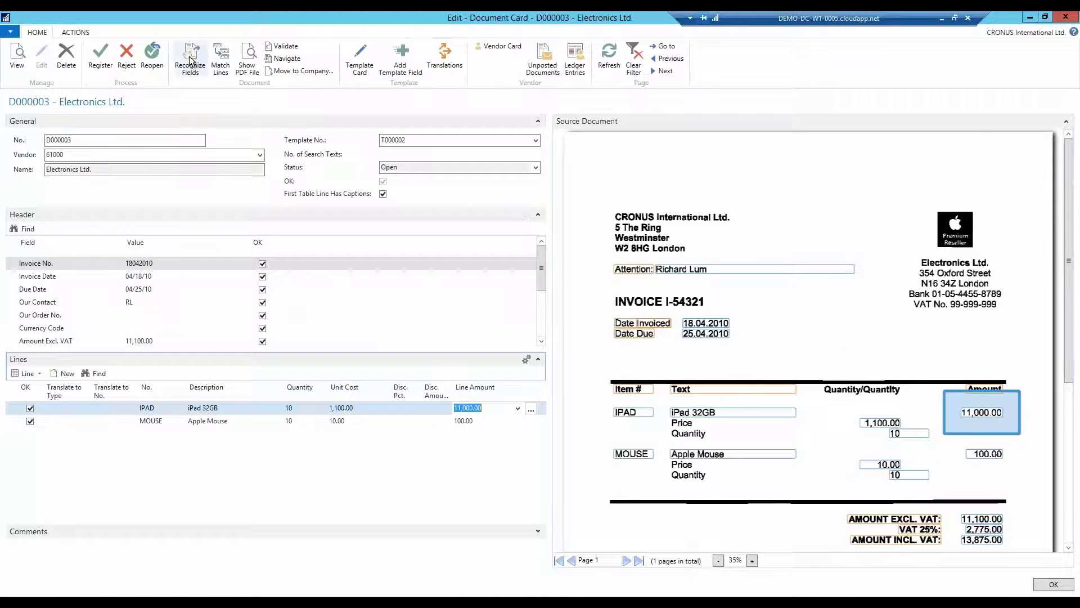
- Recapture D000003 with the corrected 1300 offsets and close the codeunit 60001 editor
{"action": "left_click", "coordinate": [190, 62]}
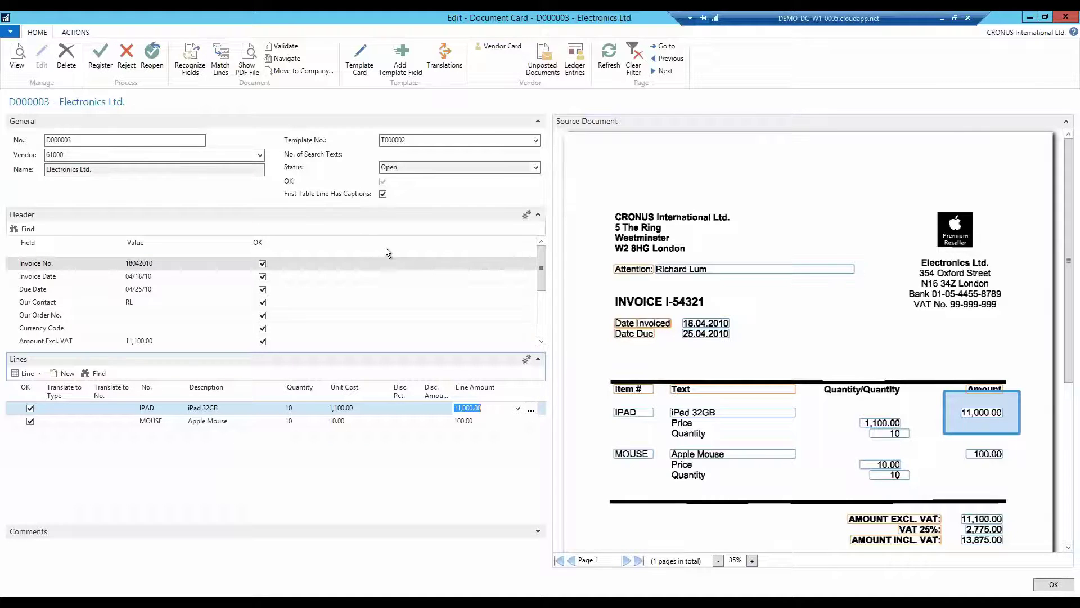
{"action": "key", "text": "alt+Tab"}
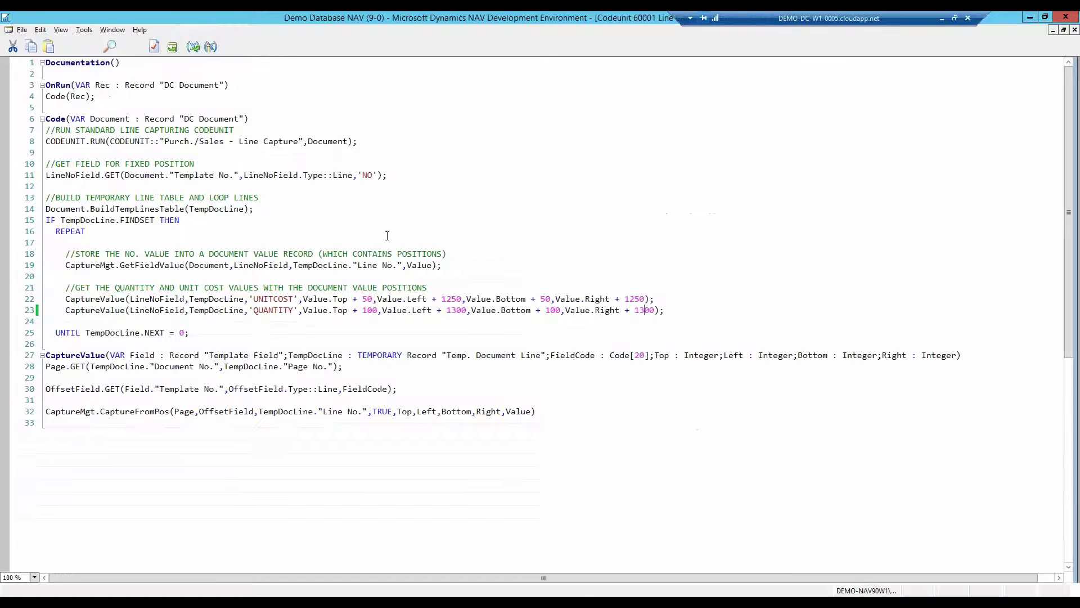
{"action": "key", "text": "Escape"}
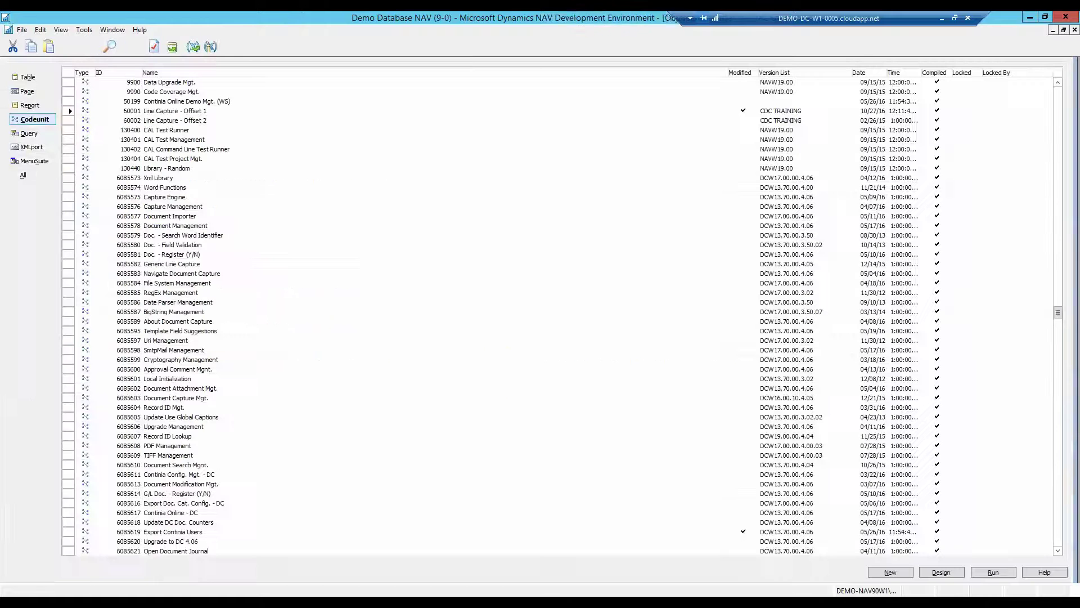
{"action": "key", "text": "alt+Tab"}
- Recognize fields on D000004 so invoice I-12345 gets template T000001 and its header values
{"action": "left_click", "coordinate": [261, 180]}
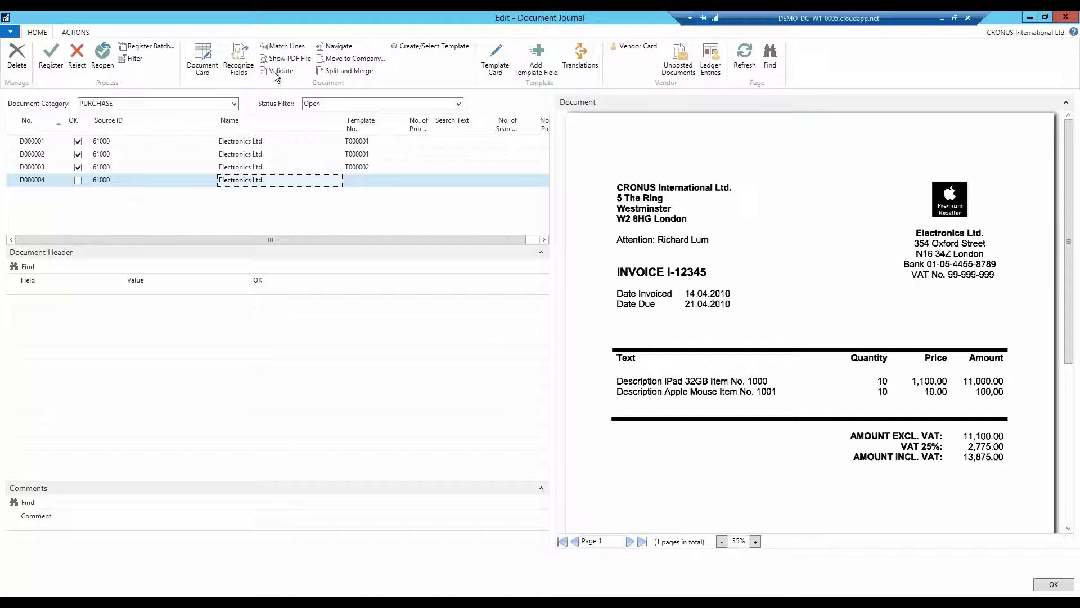
{"action": "left_click", "coordinate": [241, 53]}
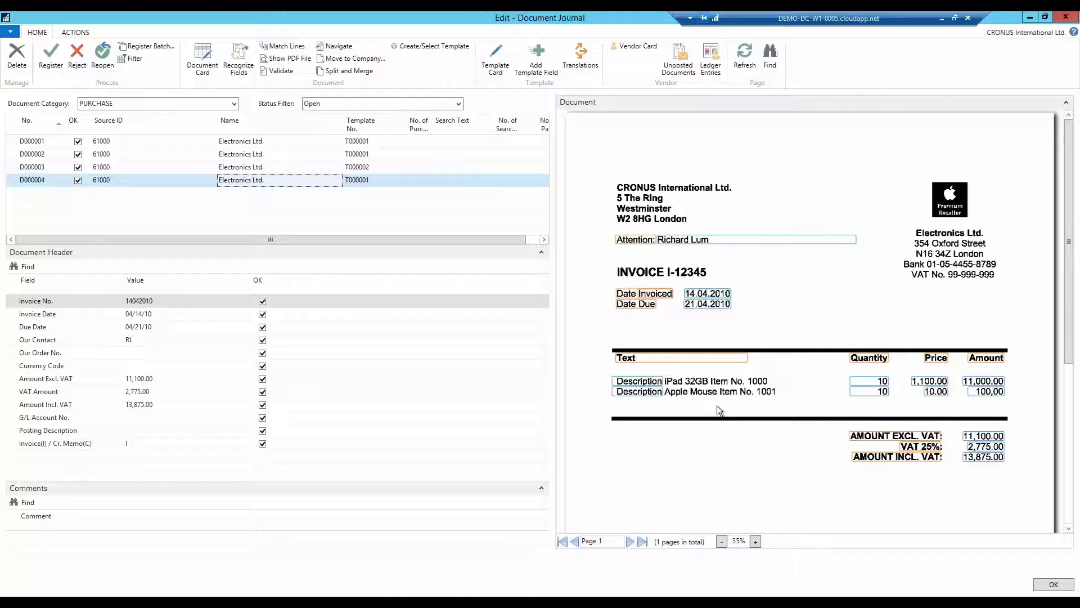
- View the item-number and description splitting code in codeunit 60002 Line Capture - Offset 2, then return to the journal
{"action": "key", "text": "alt+Tab"}
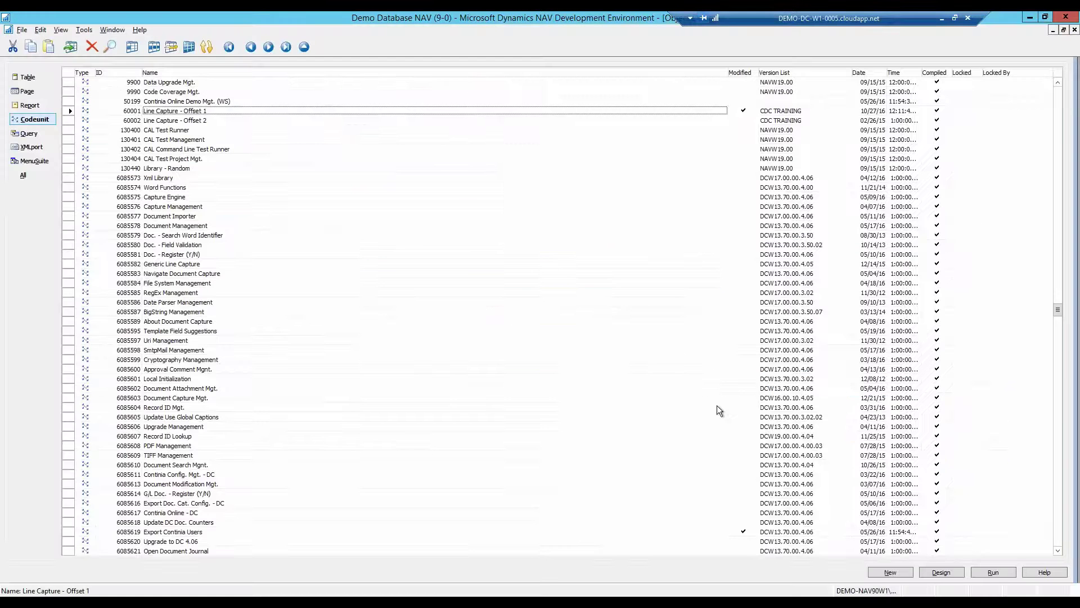
{"action": "left_click", "coordinate": [257, 120]}
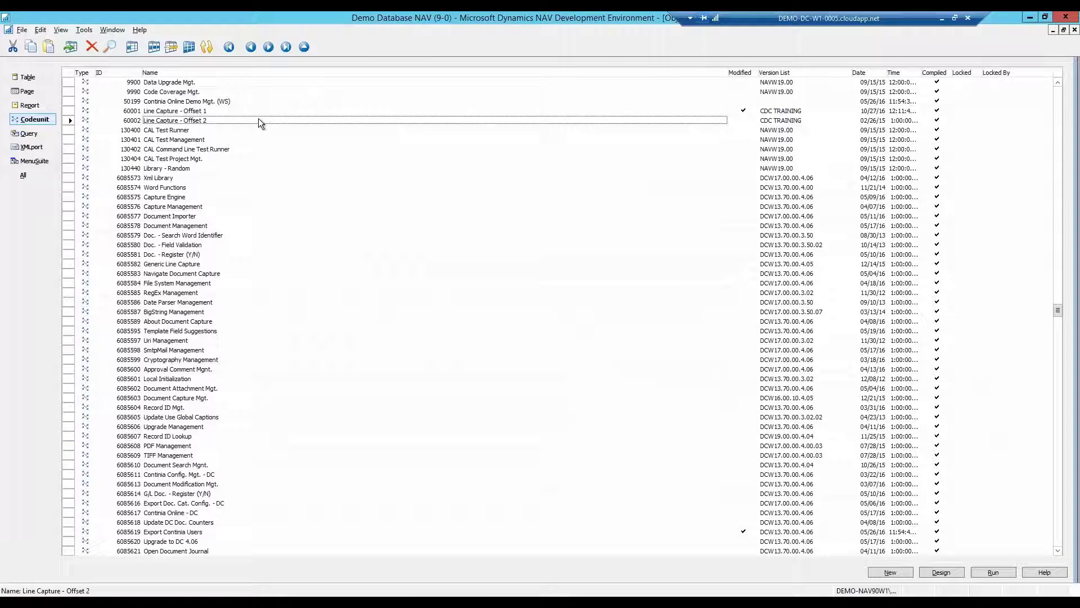
{"action": "double_click", "coordinate": [259, 118]}
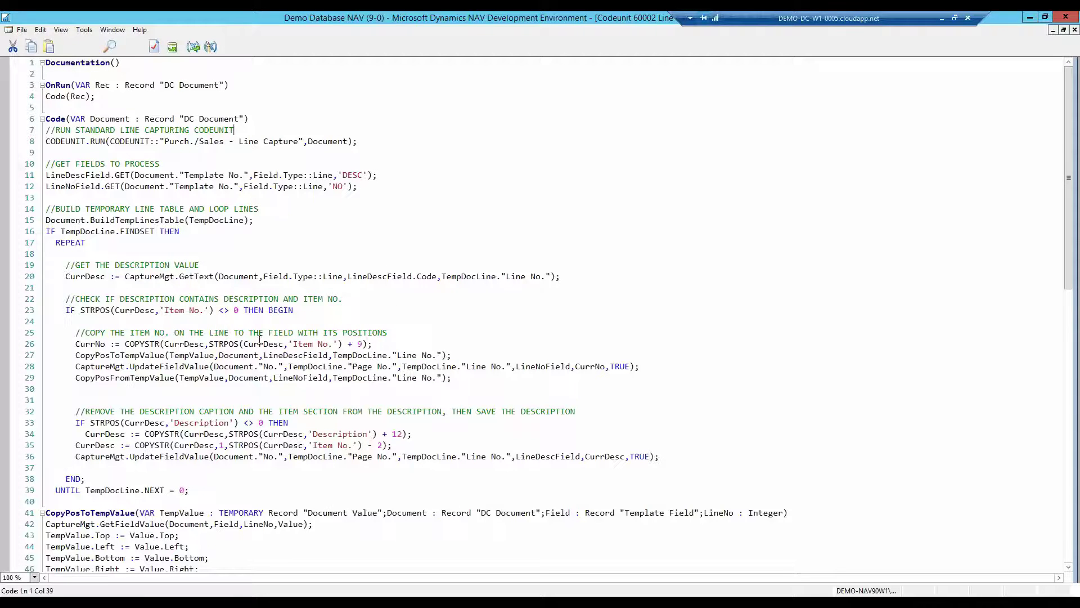
{"action": "mouse_move", "coordinate": [288, 352]}
{"action": "key", "text": "alt+Tab"}
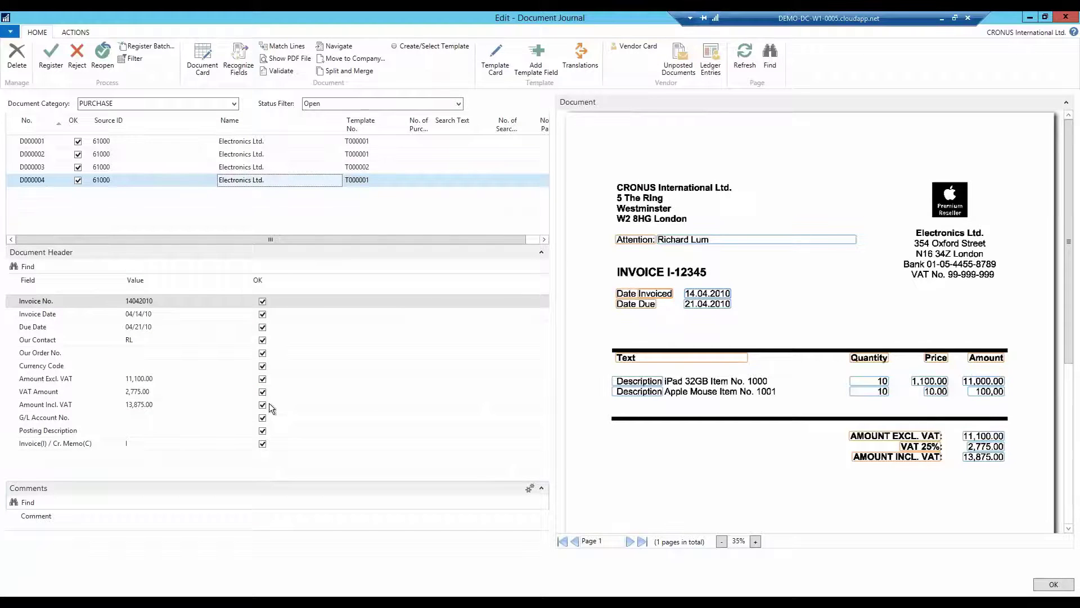
- Create new template T000003 for D000004 with line capture codeunit 6085 (Line Capture - Offset 2)
{"action": "left_click", "coordinate": [424, 49]}
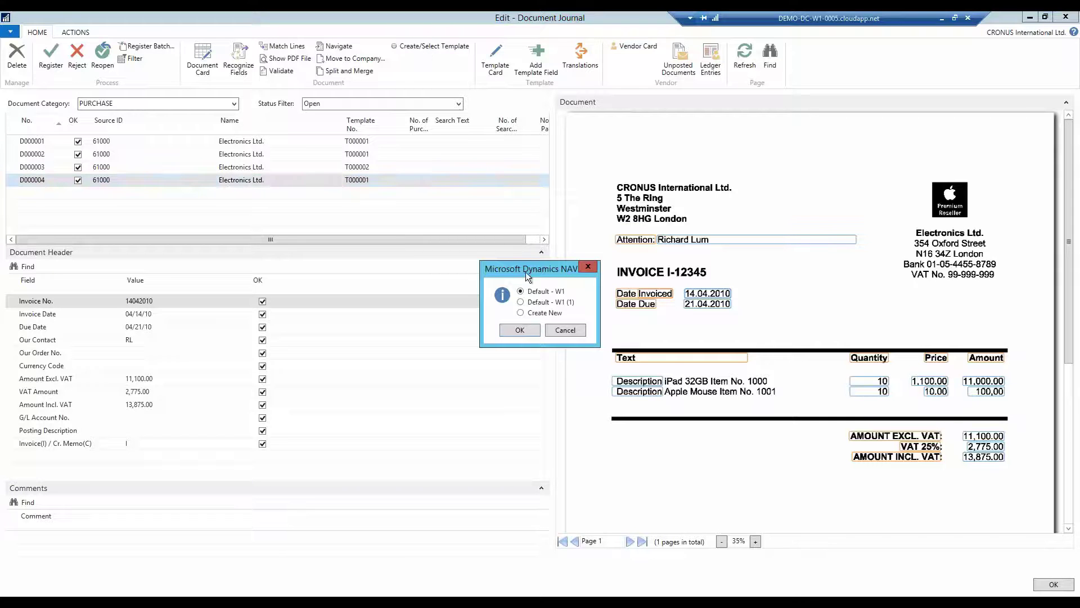
{"action": "left_click", "coordinate": [518, 330]}
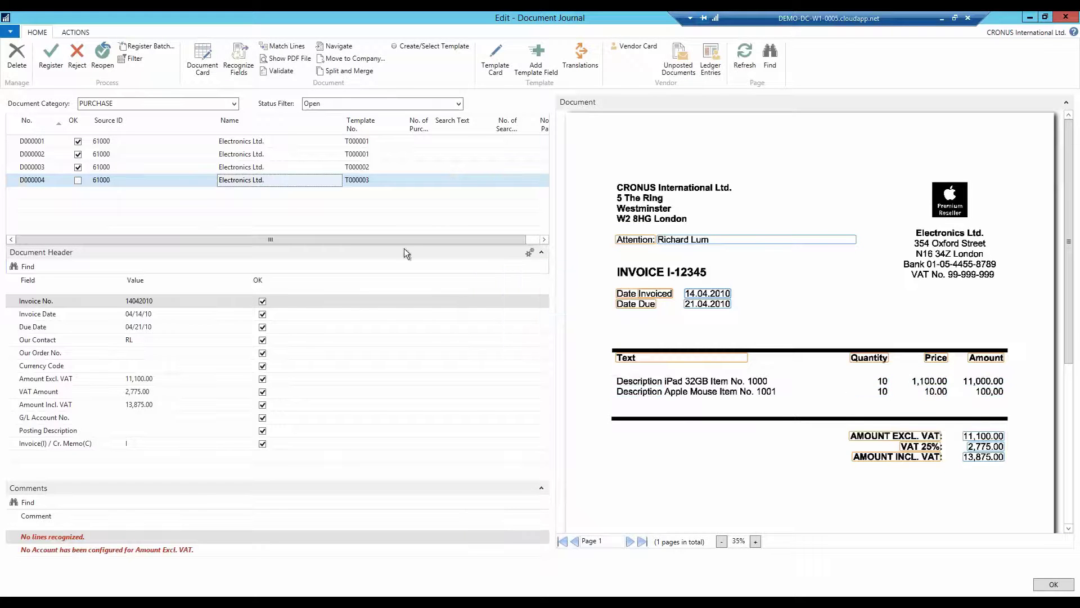
{"action": "left_click", "coordinate": [495, 73]}
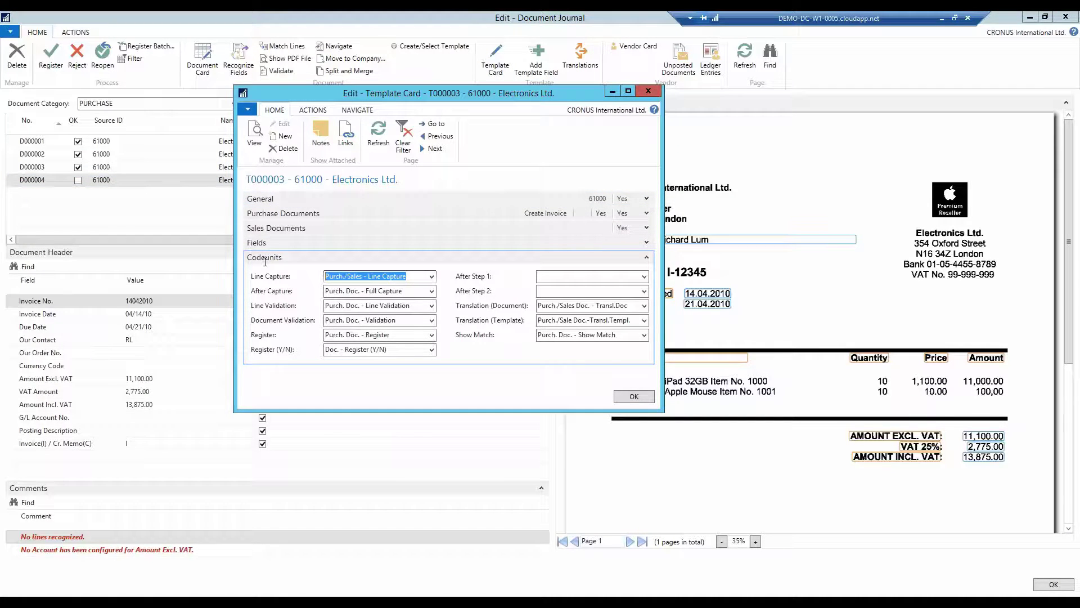
{"action": "type", "text": "6085"}
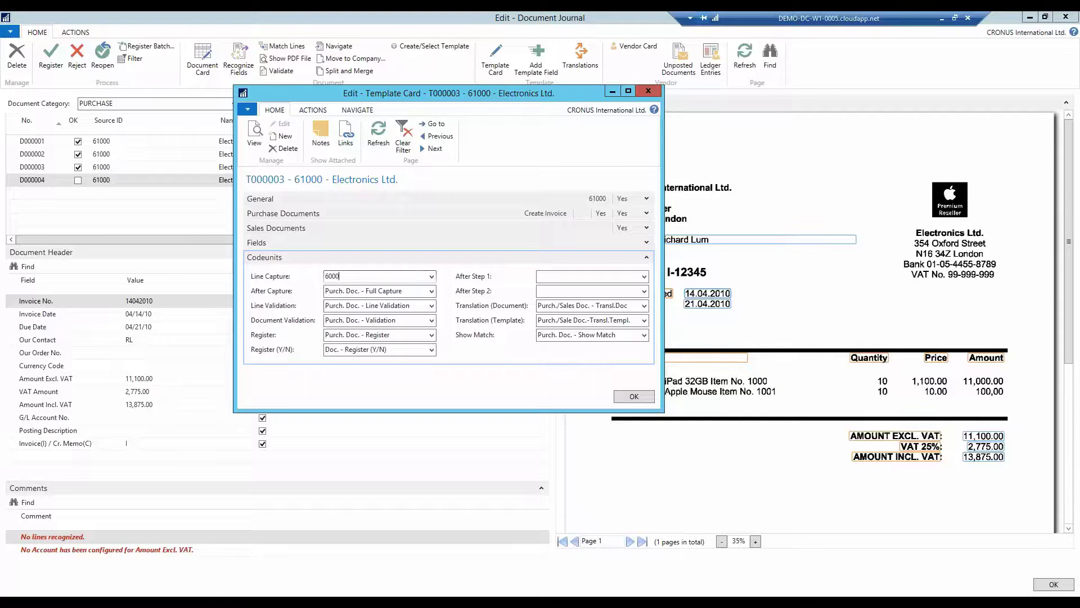
{"action": "key", "text": "Tab"}
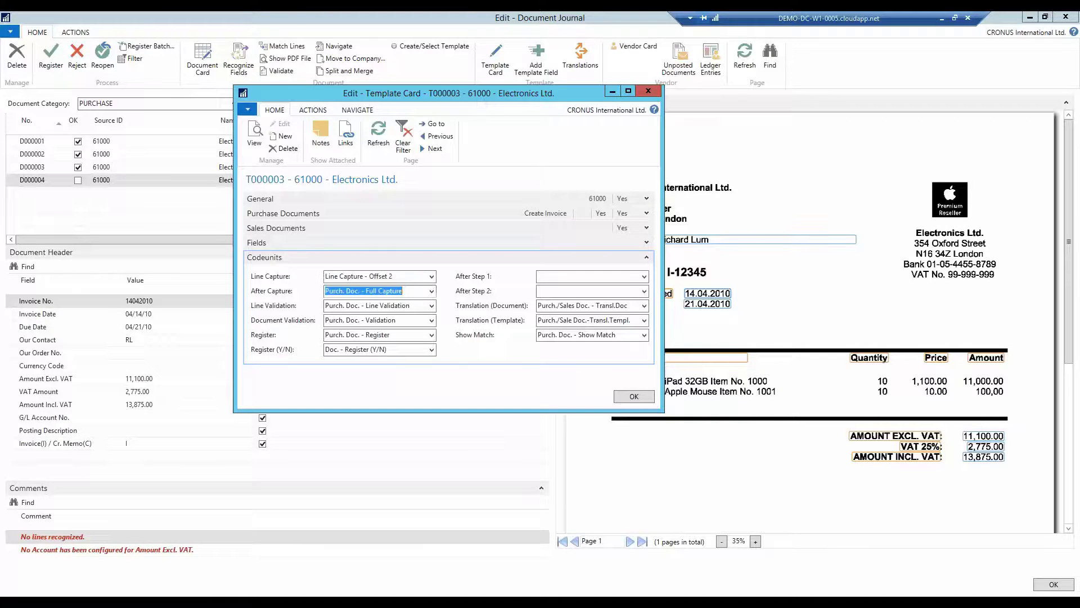
{"action": "left_click", "coordinate": [628, 397]}
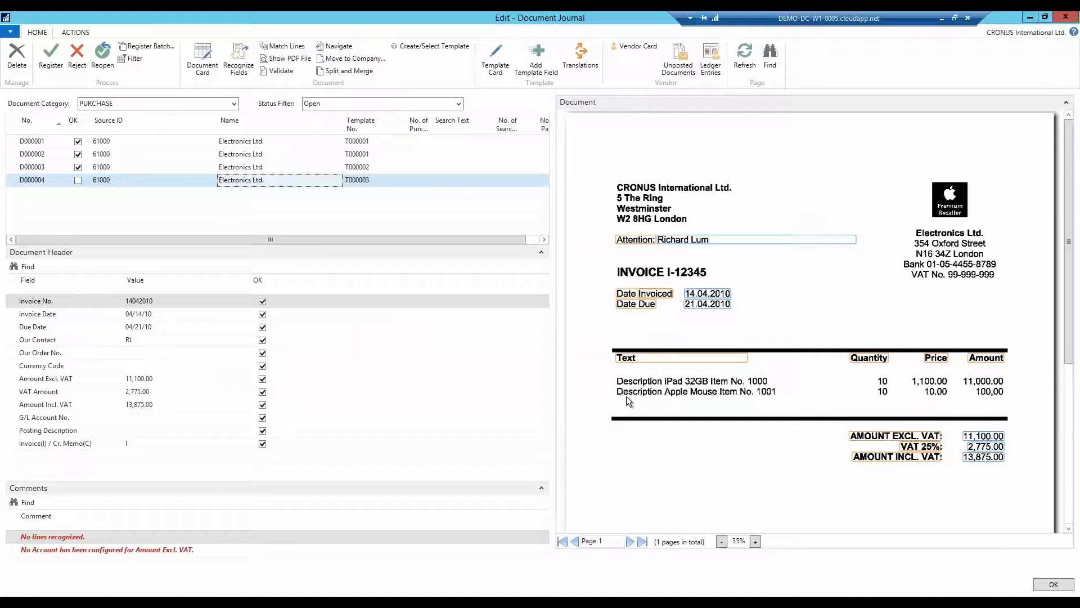
- On D000004's card, capture the Text, Price and Amount headings for Description, Unit Cost and Line Amount, then re-recognize
{"action": "left_click", "coordinate": [205, 58]}
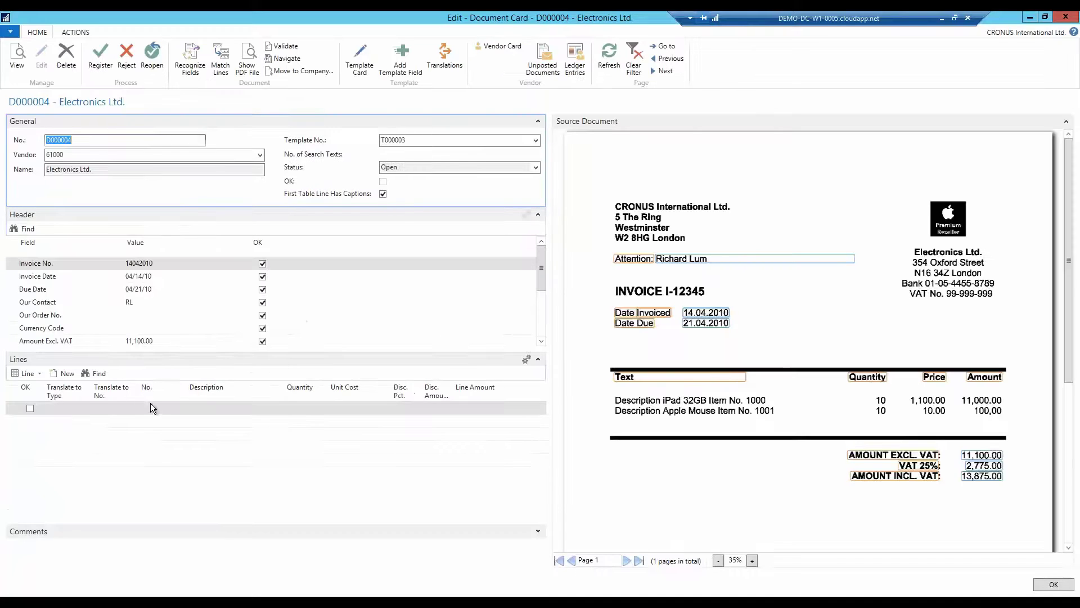
{"action": "left_click", "coordinate": [157, 407]}
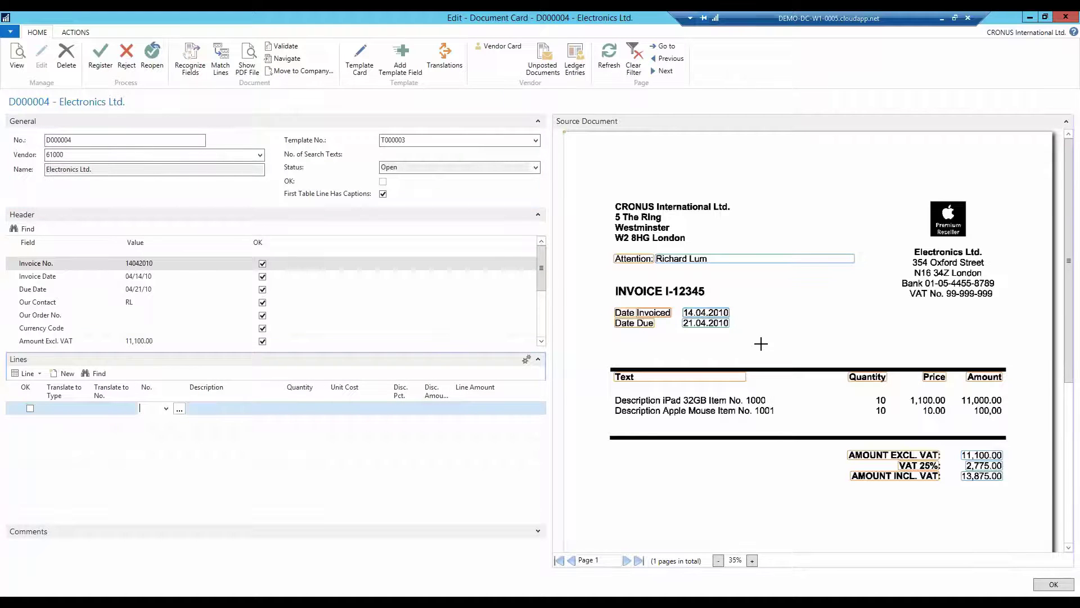
{"action": "key", "text": "Tab"}
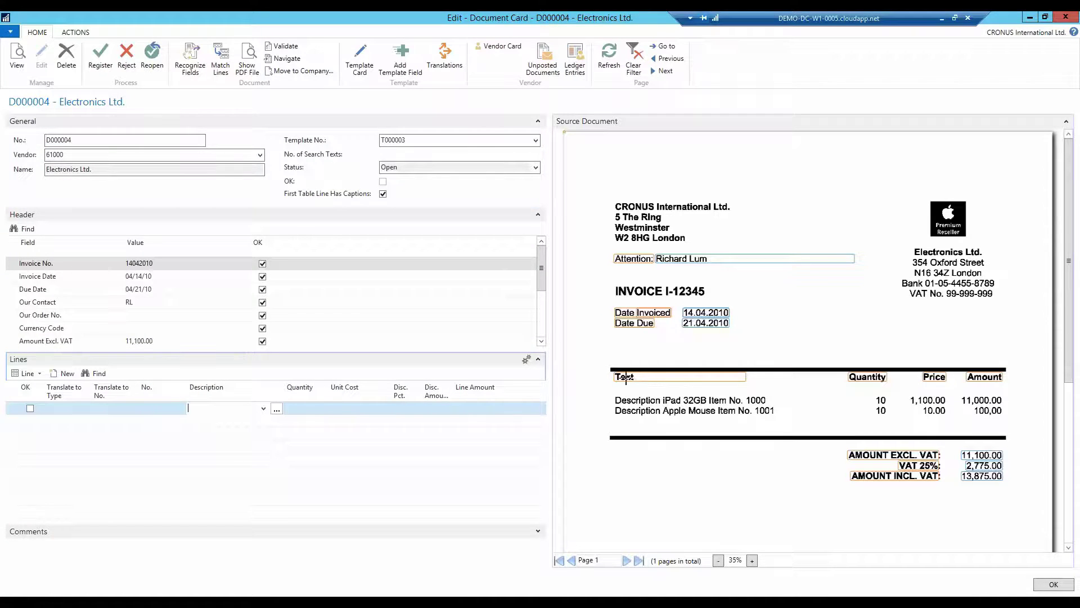
{"action": "left_click_drag", "start_coordinate": [613, 370], "coordinate": [813, 372]}
{"action": "key", "text": "Tab"}
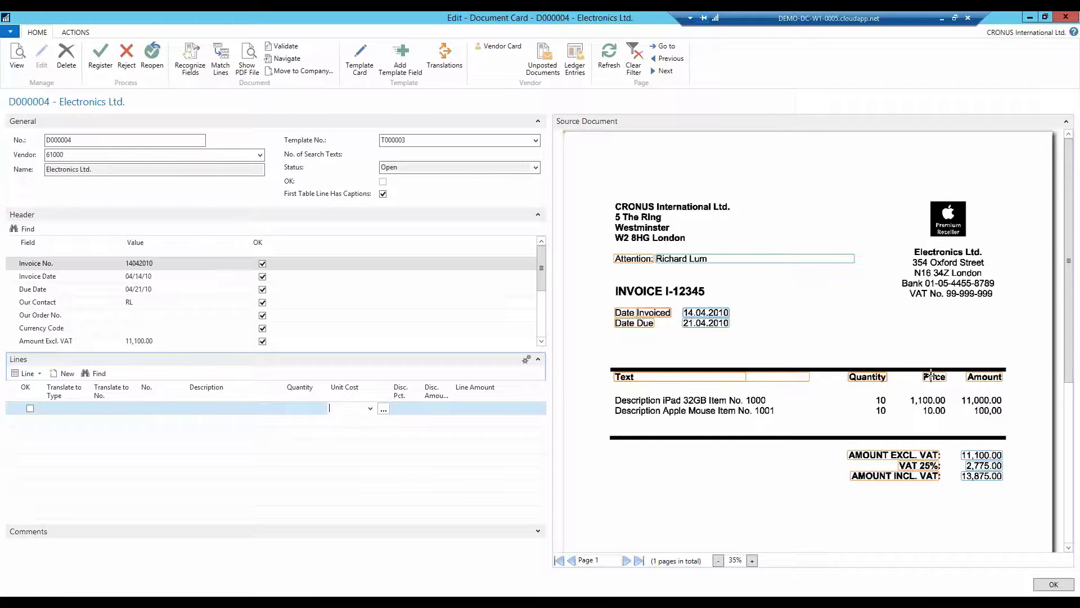
{"action": "left_click", "coordinate": [931, 375]}
{"action": "key", "text": "Tab"}
{"action": "key", "text": "Tab"}
{"action": "key", "text": "Tab"}
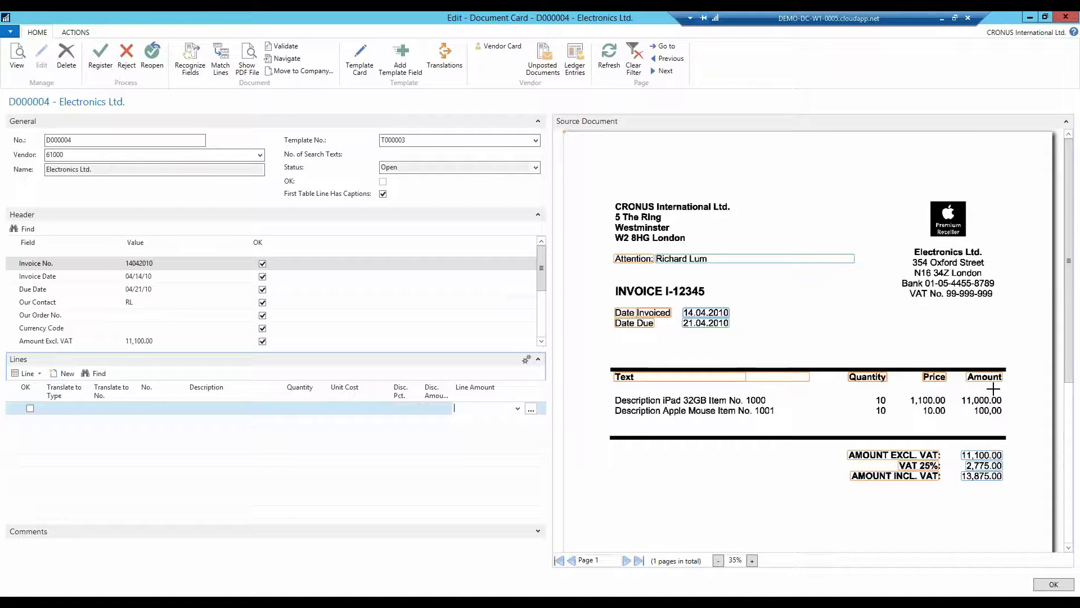
{"action": "left_click", "coordinate": [985, 375]}
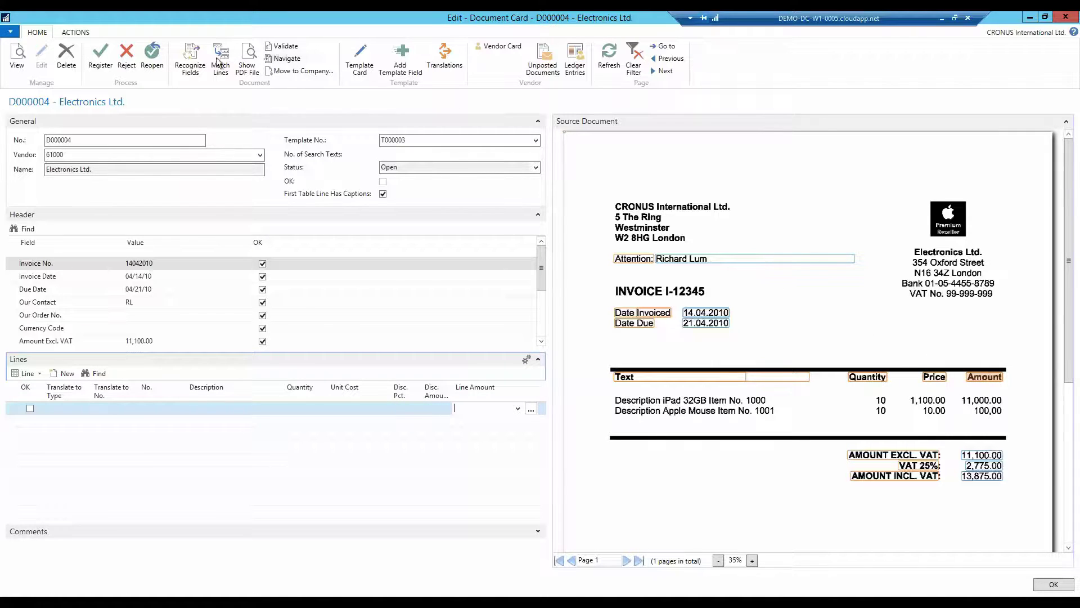
{"action": "left_click", "coordinate": [192, 61]}
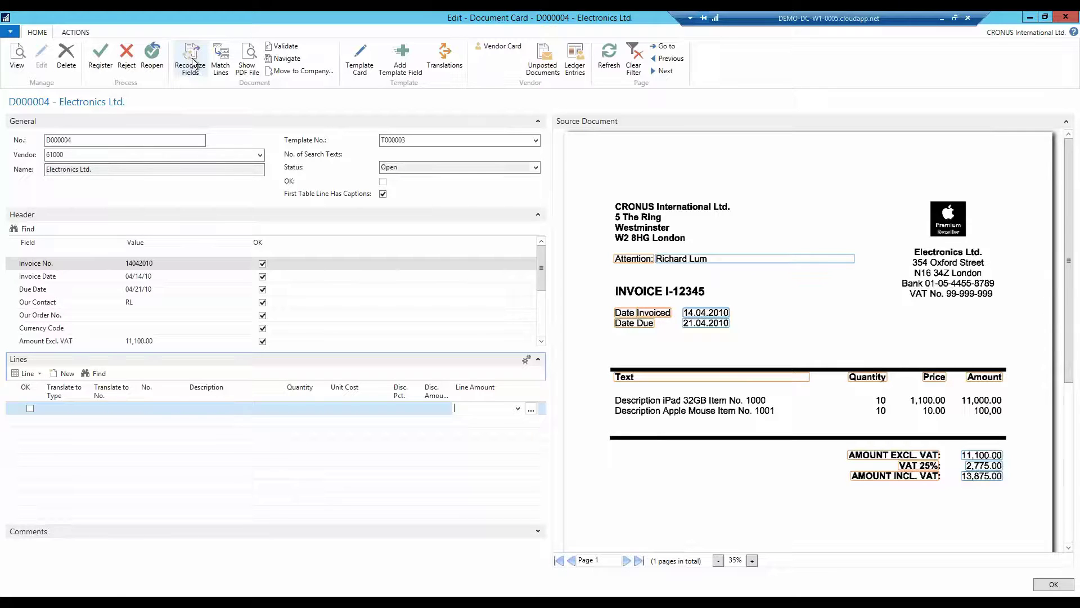
- Make the line No. field not required and re-recognize, capturing the iPad 32GB and Apple Mouse lines
{"action": "left_click", "coordinate": [193, 63]}
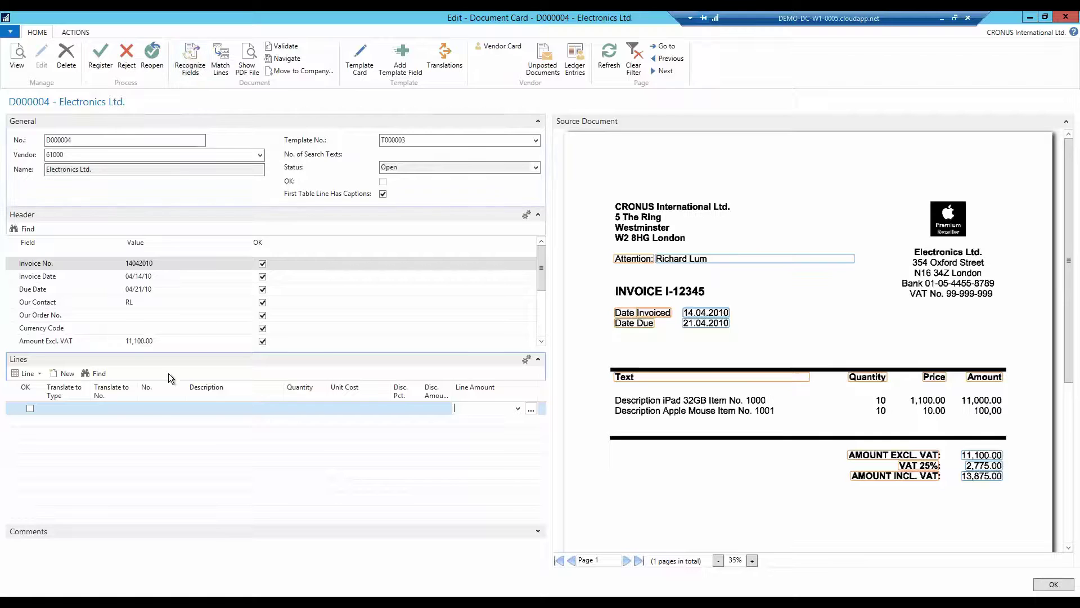
{"action": "left_click", "coordinate": [158, 409]}
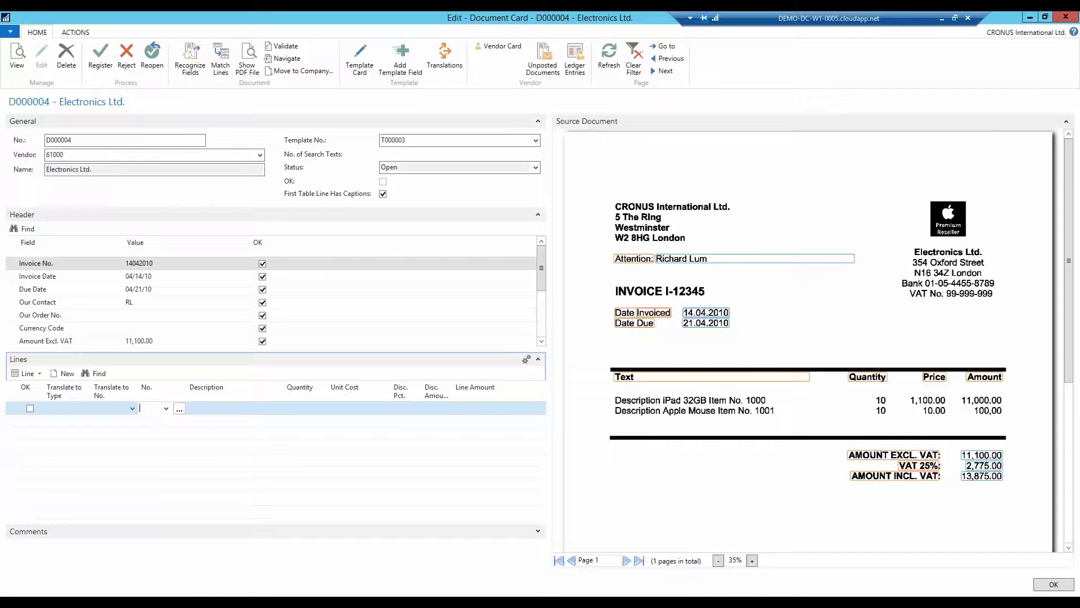
{"action": "left_click", "coordinate": [180, 409]}
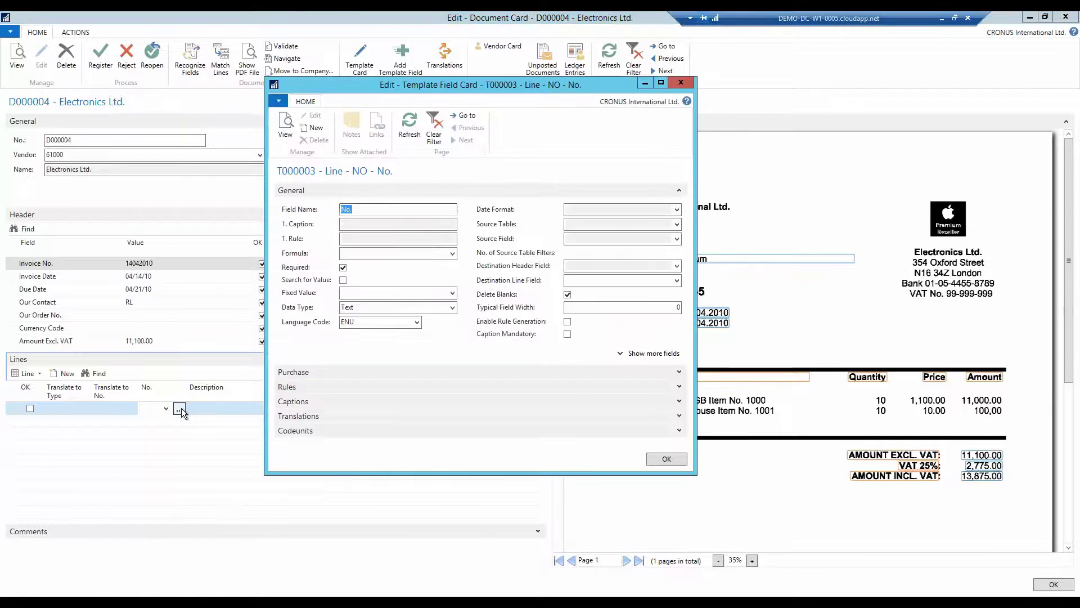
{"action": "left_click", "coordinate": [344, 269]}
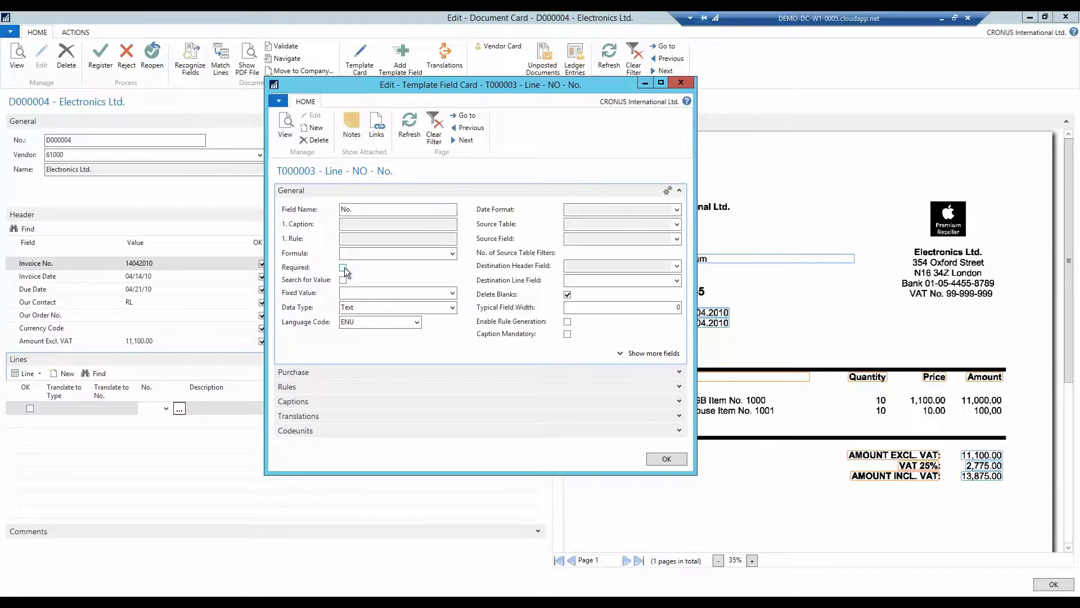
{"action": "left_click", "coordinate": [665, 459]}
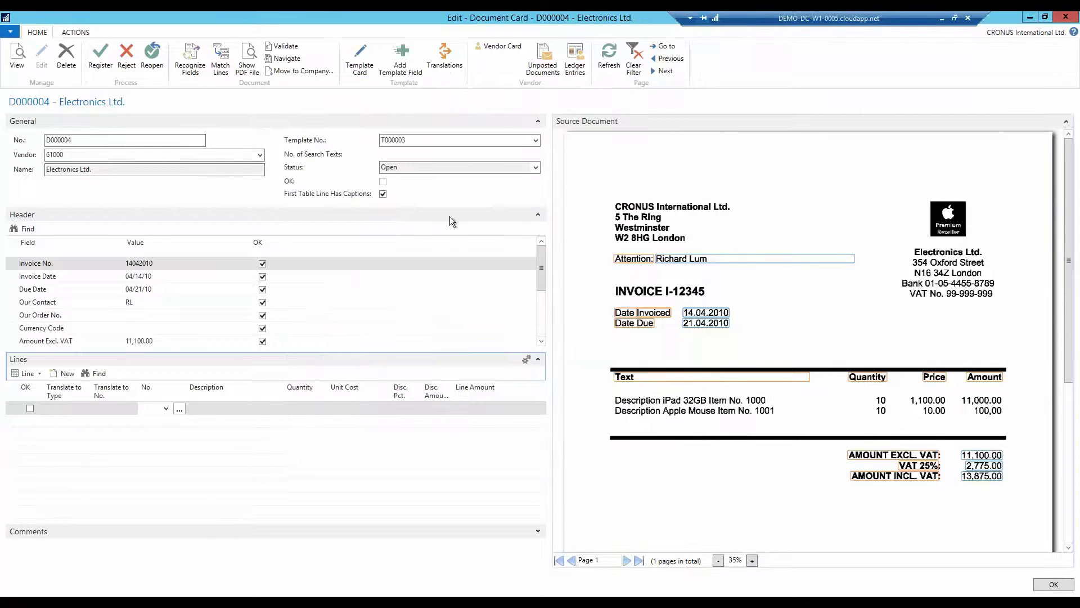
{"action": "left_click", "coordinate": [194, 57]}
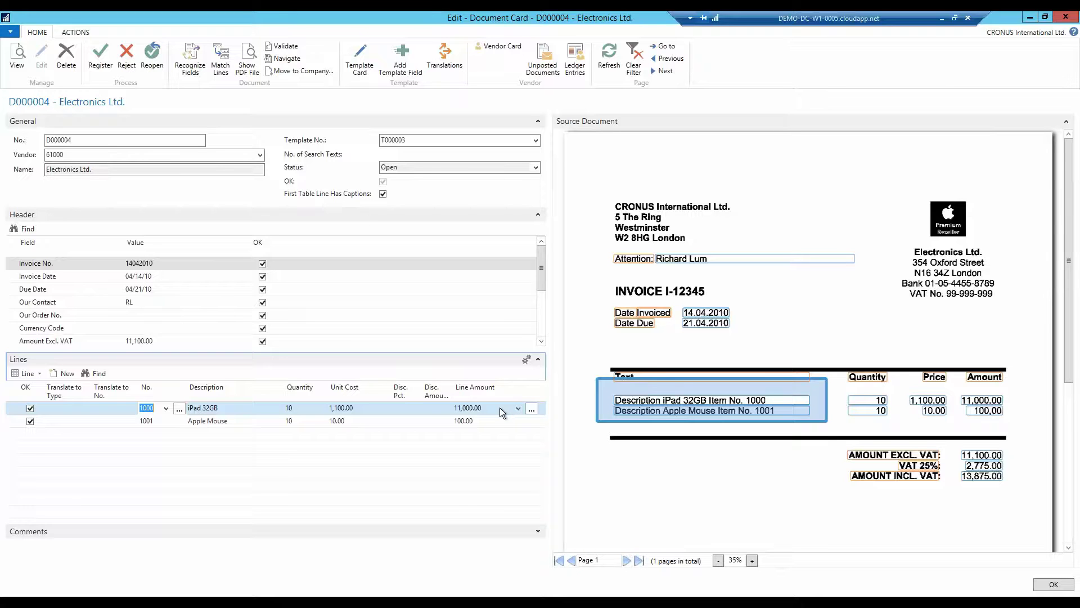
- Close the invoice card, view the codeunit list with Line Capture - Offset 2, and return to the role center
{"action": "key", "text": "Escape"}
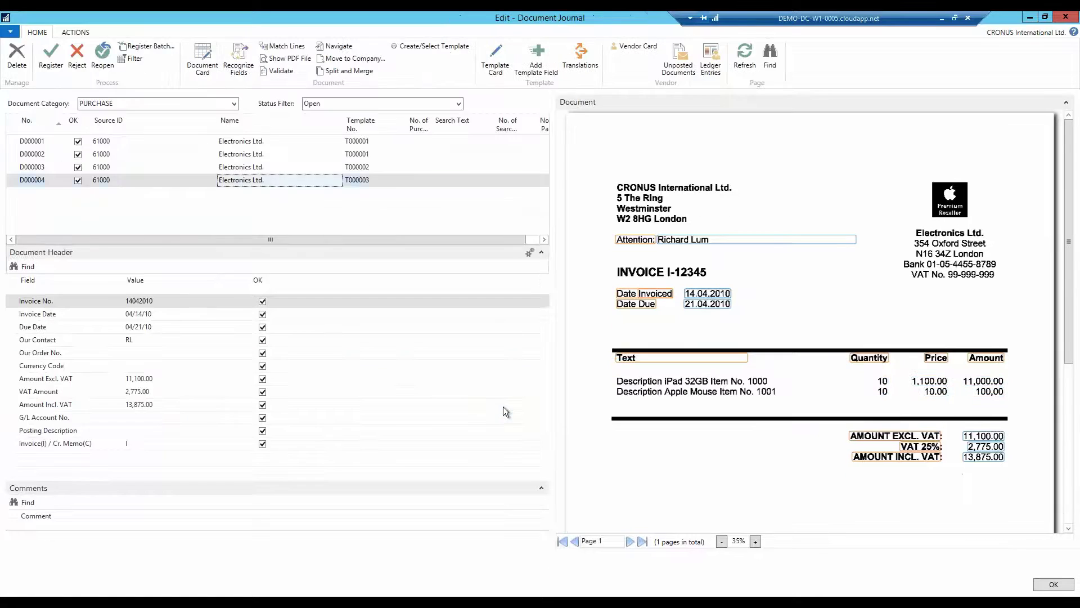
{"action": "key", "text": "alt+Tab"}
{"action": "key", "text": "Escape"}
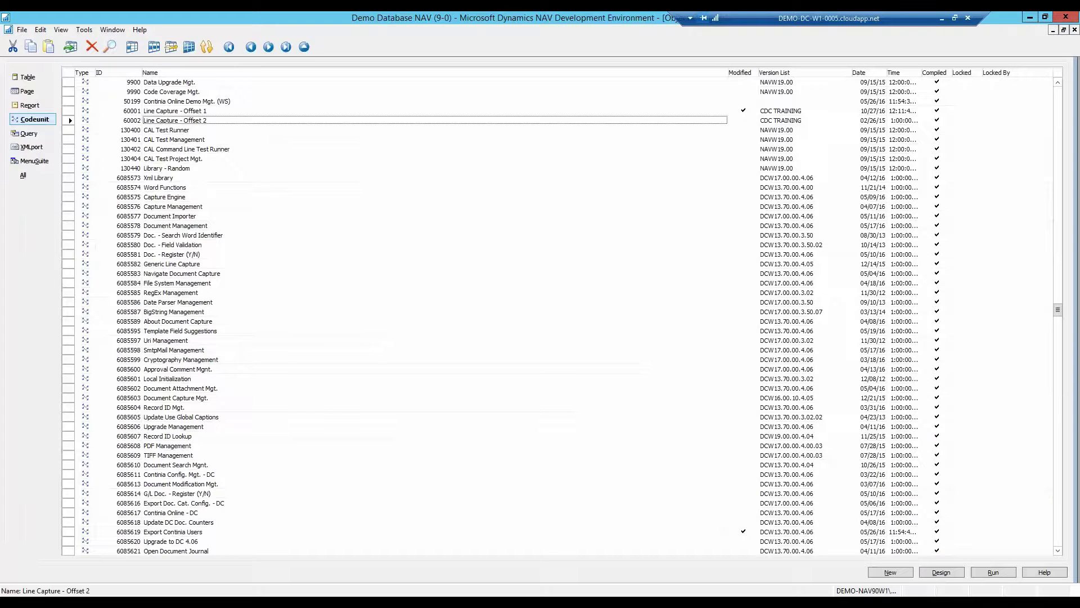
{"action": "key", "text": "alt+Tab"}
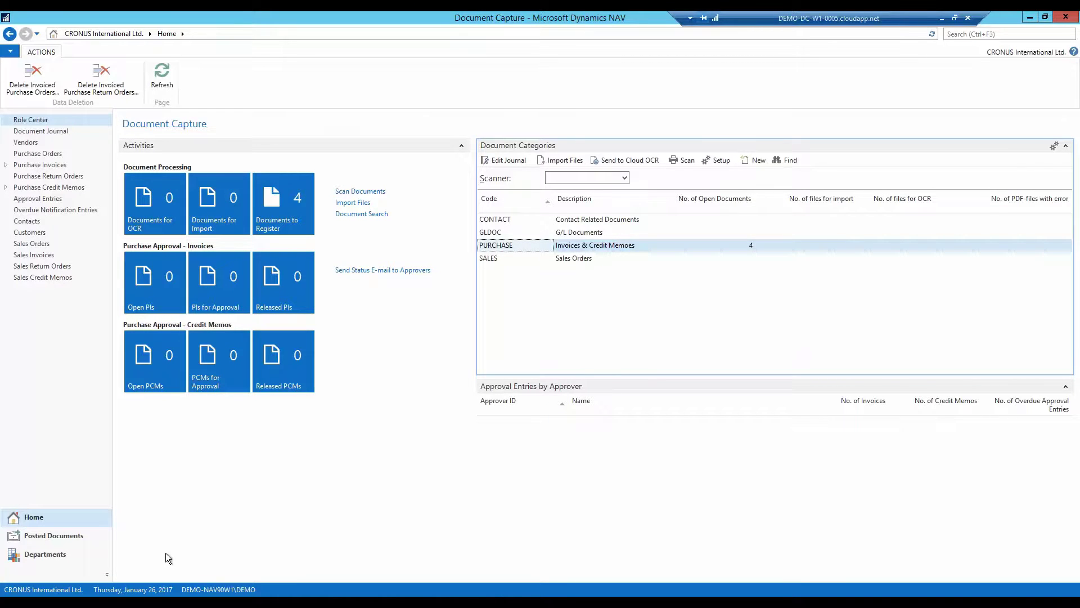
- Go to Departments > Administration > Application Setup > Document Capture > Web User Lists
{"action": "left_click", "coordinate": [65, 560]}
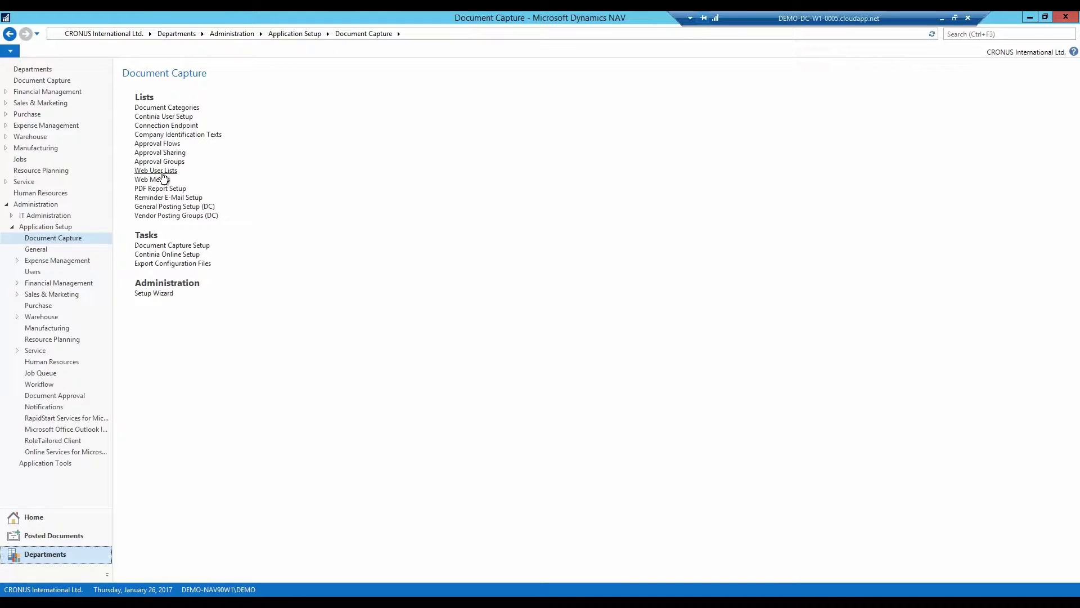
{"action": "left_click", "coordinate": [162, 174]}
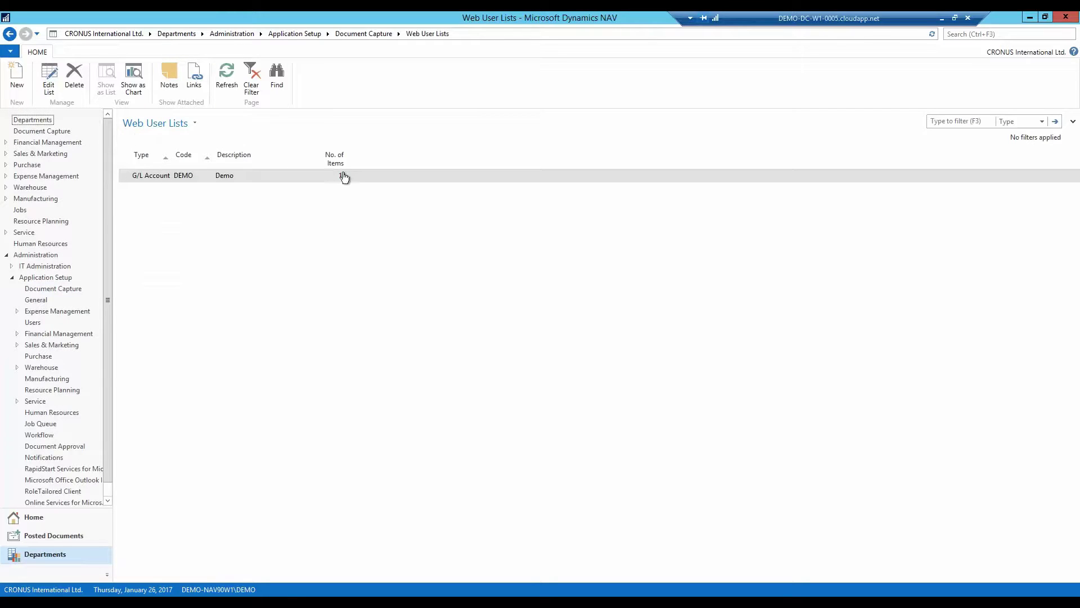
- Open the DEMO list's items to show G/L accounts 8100–8390
{"action": "left_click", "coordinate": [344, 178]}
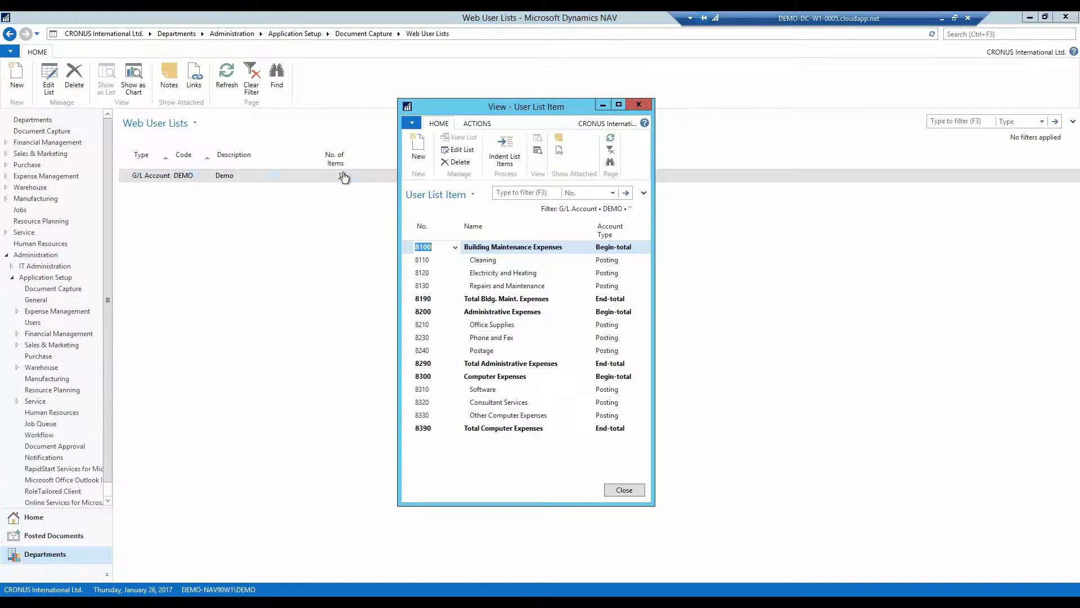